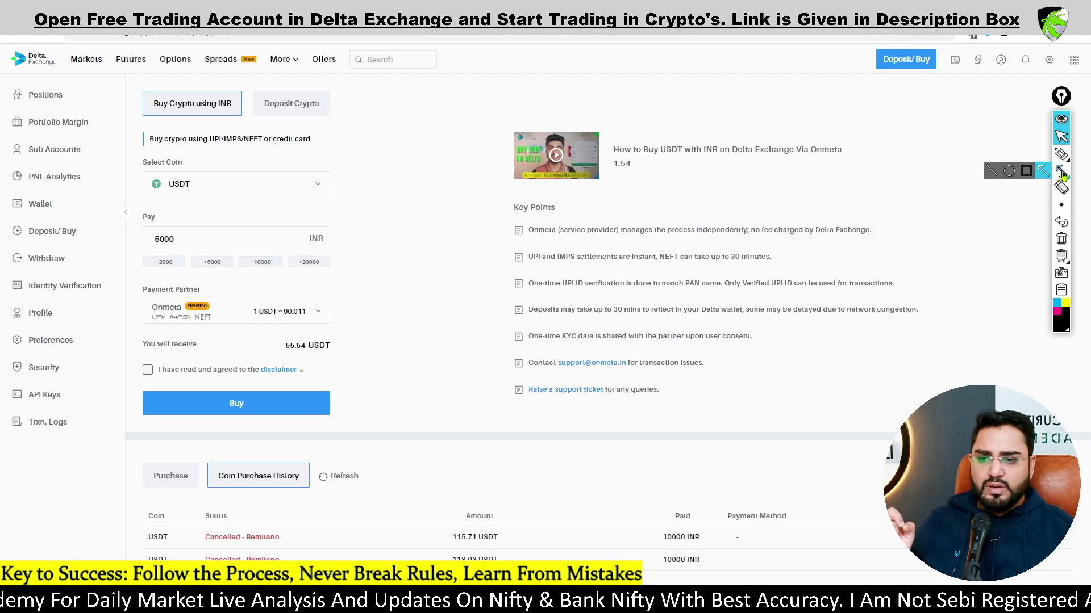
Frame the Buy Crypto using INR and Deposit Crypto options with a rectangle and draw an arrow pointing to each.
{"action": "left_click", "coordinate": [1061, 171]}
{"action": "mouse_move", "coordinate": [117, 80]}
{"action": "left_mouse_down"}
{"action": "mouse_move", "coordinate": [292, 141]}
{"action": "mouse_move", "coordinate": [359, 133]}
{"action": "left_mouse_up"}
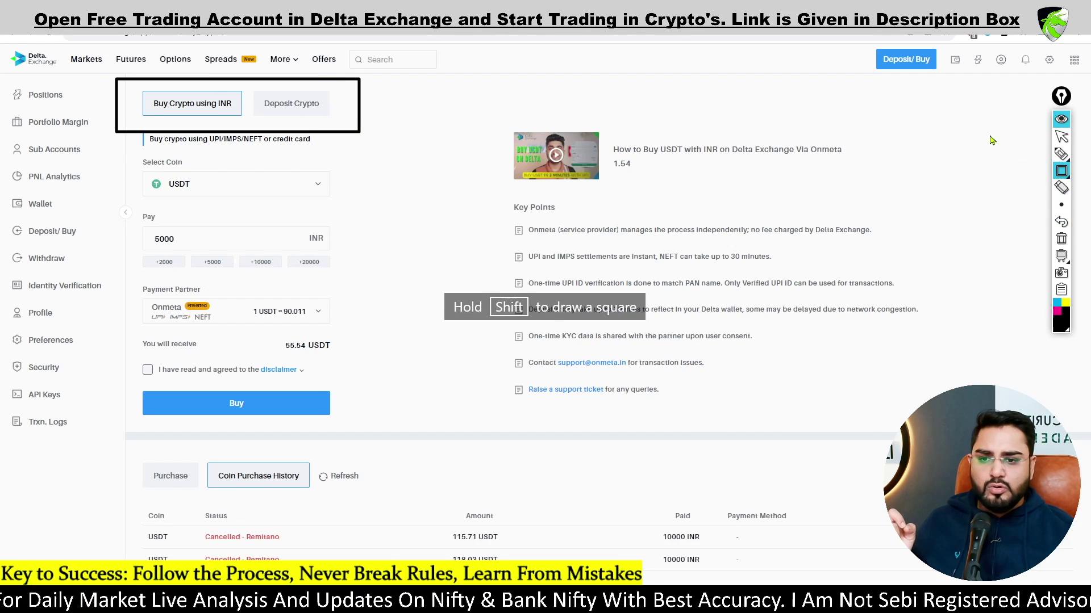
{"action": "left_click", "coordinate": [1061, 154]}
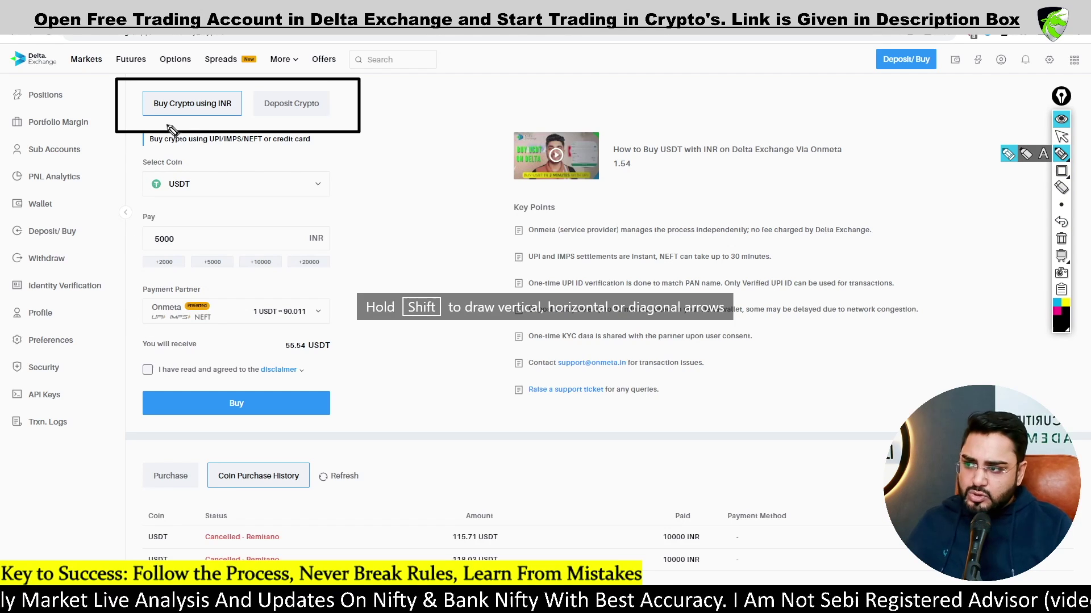
{"action": "left_click_drag", "start_coordinate": [225, 145], "coordinate": [221, 118]}
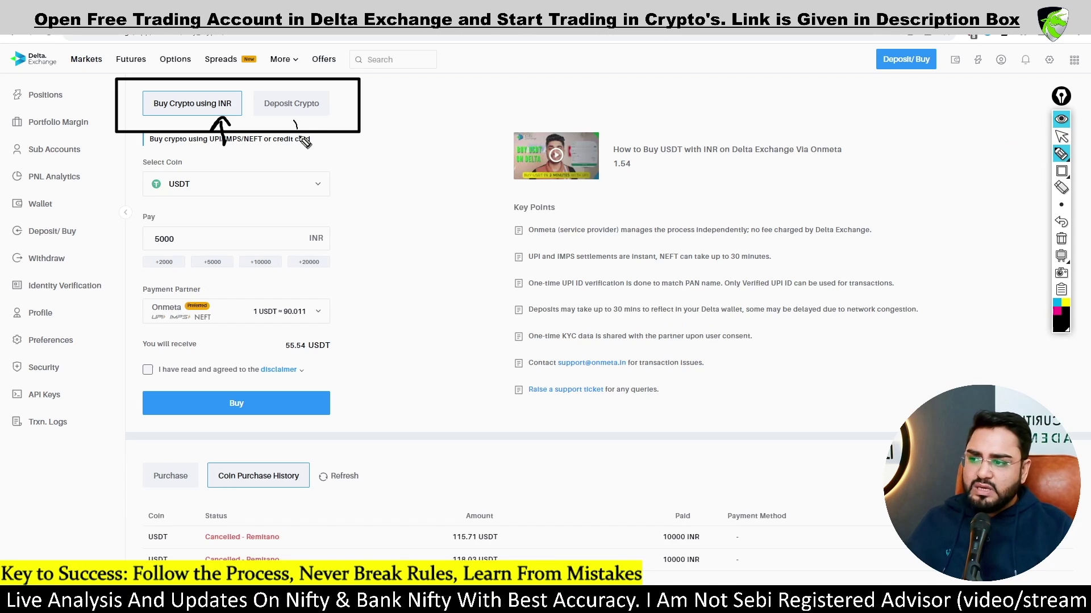
{"action": "left_click_drag", "start_coordinate": [294, 130], "coordinate": [310, 126]}
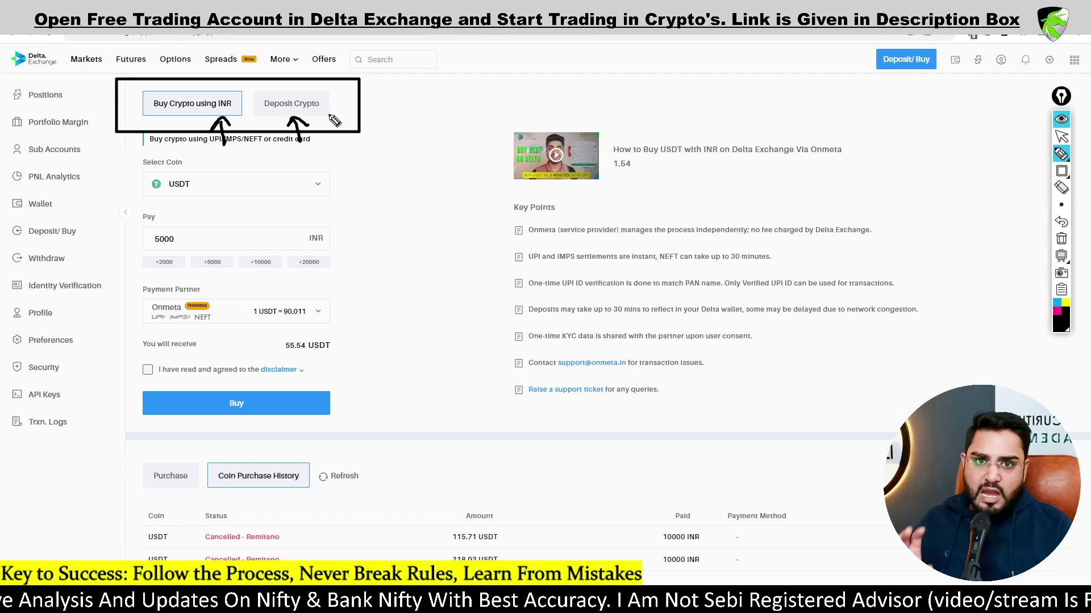
Handwrite USDT, BTC and circled Wallet and Transfer notes beside the purchase form, and clear all the annotations.
{"action": "left_click_drag", "start_coordinate": [370, 172], "coordinate": [381, 172]}
{"action": "mouse_move", "coordinate": [397, 169]}
{"action": "left_mouse_down"}
{"action": "mouse_move", "coordinate": [388, 186]}
{"action": "mouse_move", "coordinate": [425, 160]}
{"action": "left_mouse_up"}
{"action": "mouse_move", "coordinate": [404, 211]}
{"action": "left_mouse_down"}
{"action": "mouse_move", "coordinate": [408, 227]}
{"action": "mouse_move", "coordinate": [452, 211]}
{"action": "left_mouse_up"}
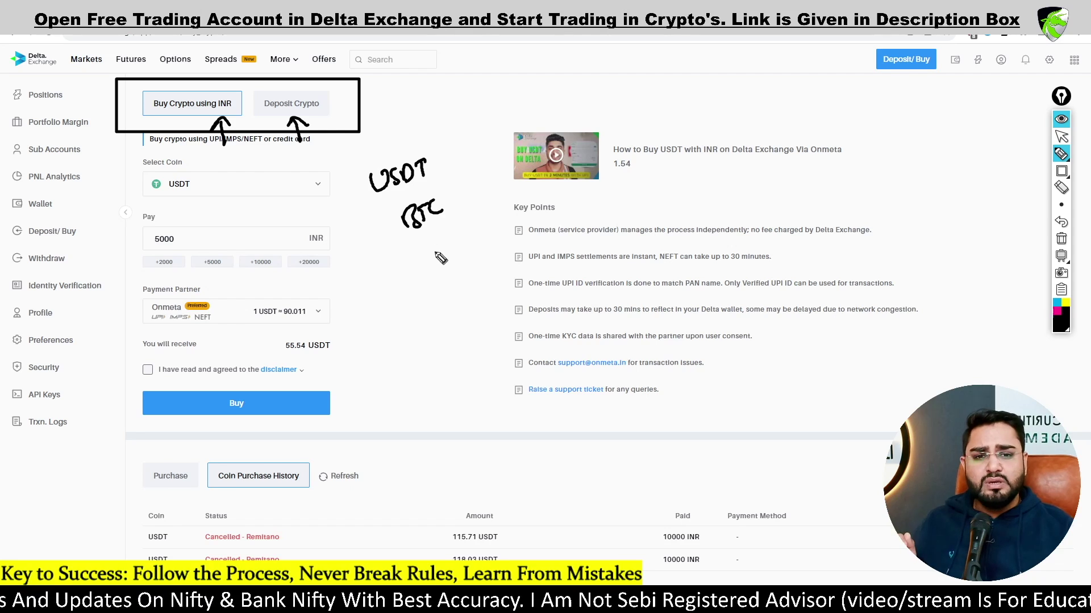
{"action": "left_click_drag", "start_coordinate": [400, 274], "coordinate": [484, 247]}
{"action": "left_click_drag", "start_coordinate": [435, 296], "coordinate": [473, 284]}
{"action": "mouse_move", "coordinate": [504, 235]}
{"action": "left_mouse_down"}
{"action": "mouse_move", "coordinate": [434, 334]}
{"action": "mouse_move", "coordinate": [490, 248]}
{"action": "left_mouse_up"}
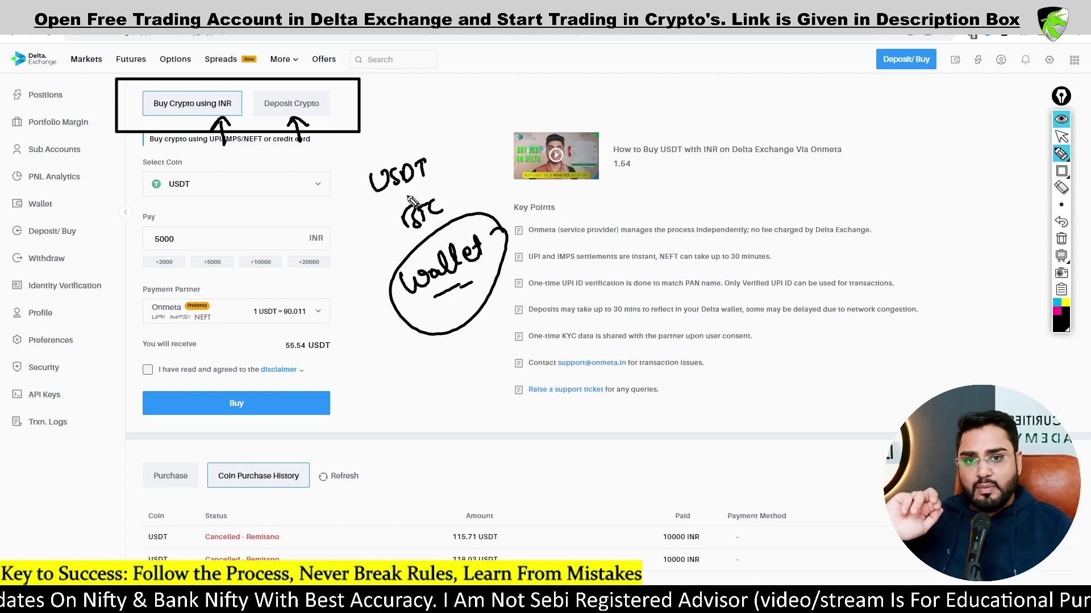
{"action": "mouse_move", "coordinate": [414, 370]}
{"action": "left_mouse_down"}
{"action": "mouse_move", "coordinate": [469, 350]}
{"action": "mouse_move", "coordinate": [482, 368]}
{"action": "mouse_move", "coordinate": [514, 328]}
{"action": "mouse_move", "coordinate": [502, 321]}
{"action": "left_mouse_up"}
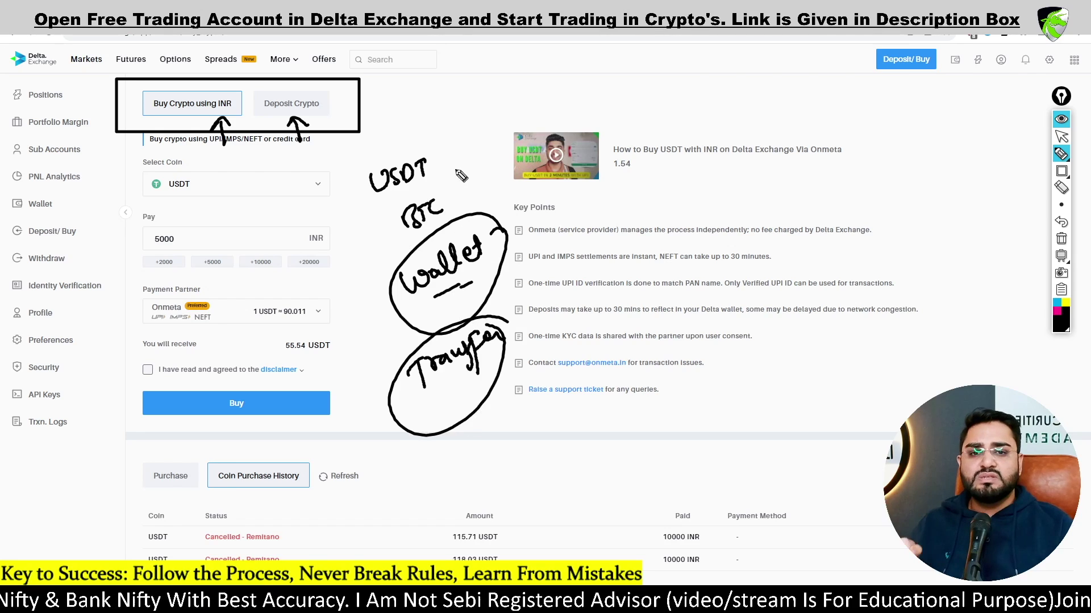
{"action": "left_click", "coordinate": [1062, 243]}
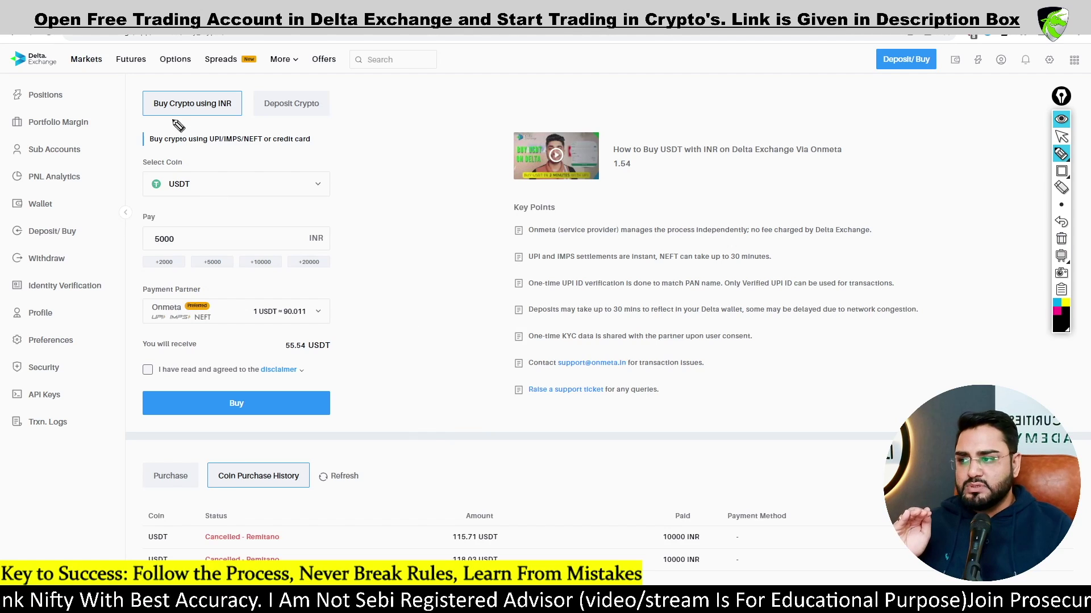
Circle the Buy Crypto using INR option with the pen and erase the mark.
{"action": "mouse_move", "coordinate": [146, 118]}
{"action": "left_mouse_down"}
{"action": "mouse_move", "coordinate": [250, 108]}
{"action": "mouse_move", "coordinate": [137, 105]}
{"action": "mouse_move", "coordinate": [167, 128]}
{"action": "left_mouse_up"}
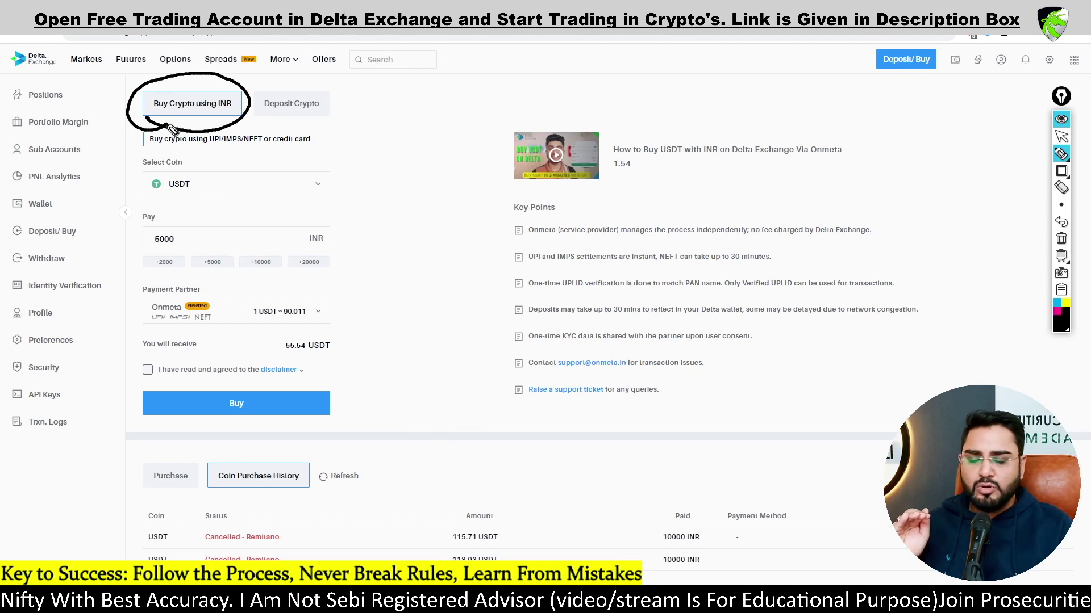
{"action": "left_click", "coordinate": [1061, 239]}
{"action": "left_click", "coordinate": [1062, 136]}
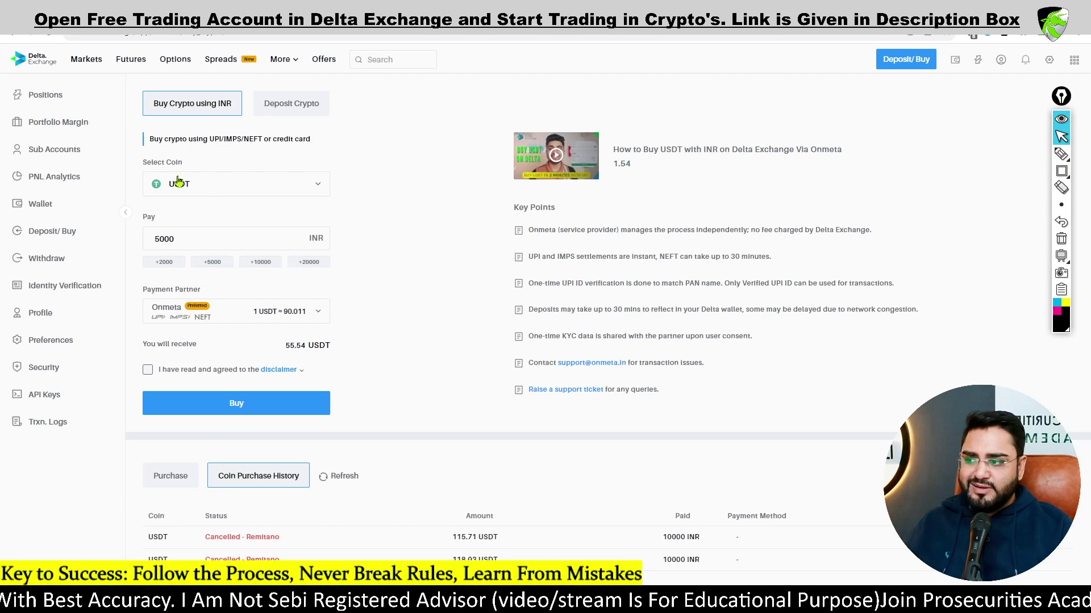
{"action": "left_click", "coordinate": [205, 190]}
{"action": "left_click", "coordinate": [230, 208]}
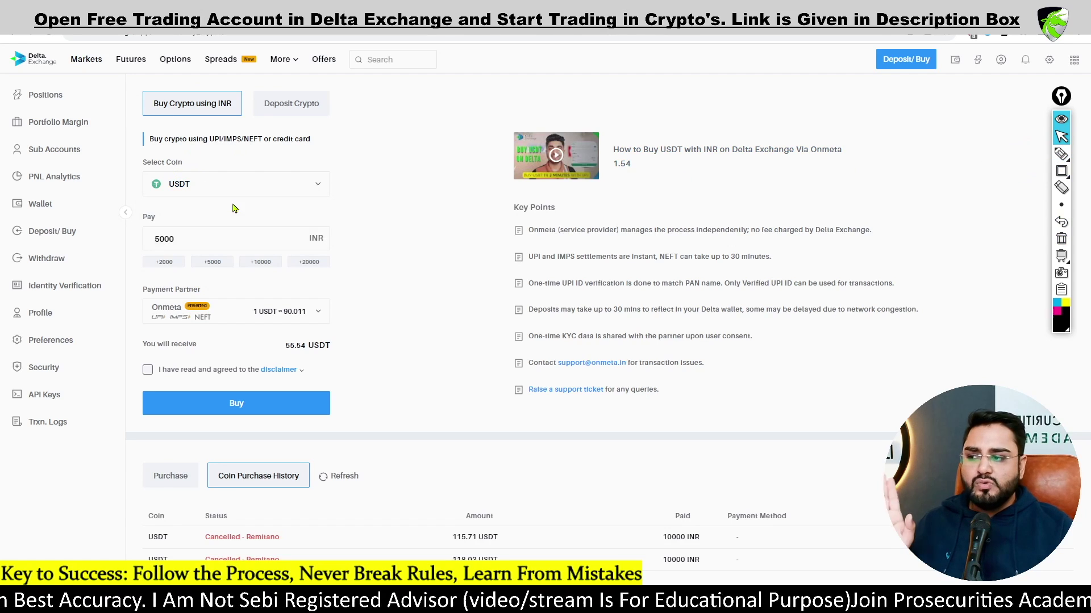
{"action": "double_click", "coordinate": [362, 203]}
{"action": "left_click", "coordinate": [374, 188]}
Frame the Pay amount field with a rectangle and clear the annotation.
{"action": "left_click", "coordinate": [1060, 171]}
{"action": "mouse_move", "coordinate": [141, 225]}
{"action": "left_mouse_down"}
{"action": "mouse_move", "coordinate": [162, 243]}
{"action": "mouse_move", "coordinate": [356, 250]}
{"action": "left_mouse_up"}
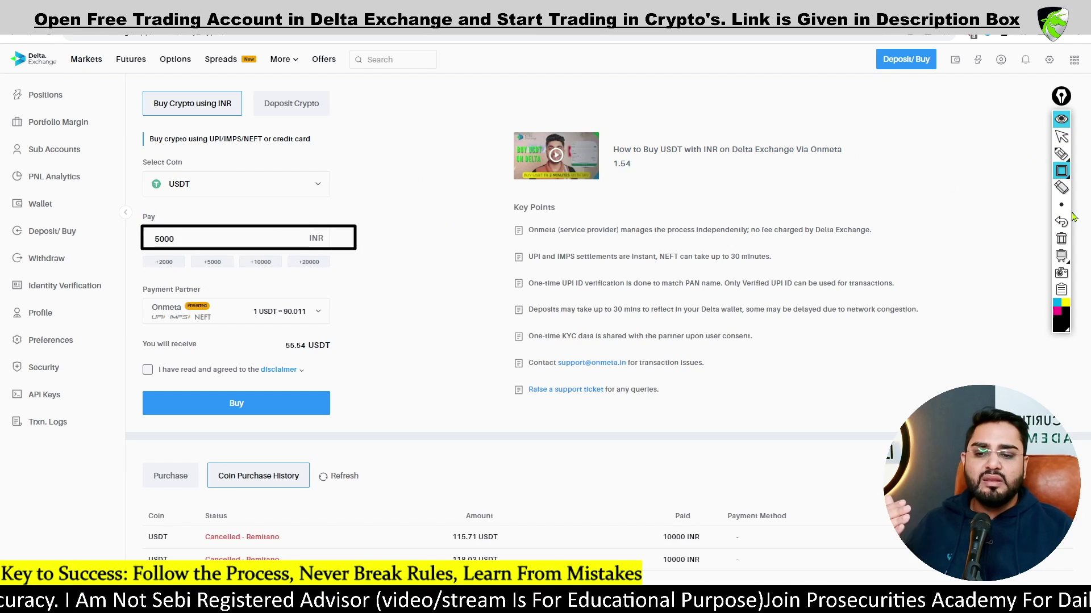
{"action": "left_click", "coordinate": [1061, 238]}
{"action": "left_click", "coordinate": [1061, 154]}
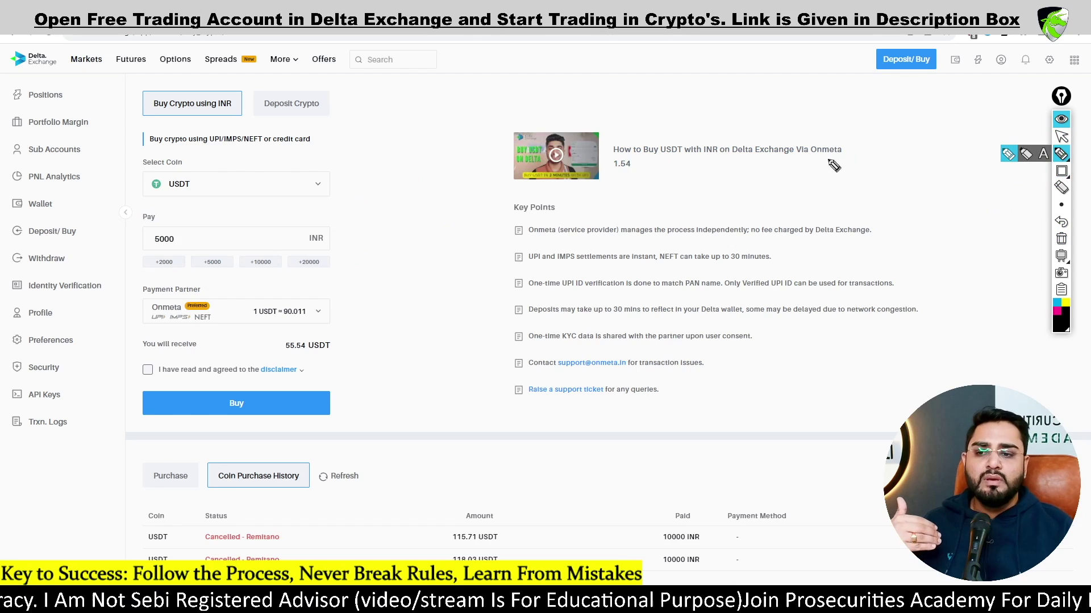
Show the wallet balance summary and frame its account equity figure with a rectangle.
{"action": "left_click", "coordinate": [1061, 119]}
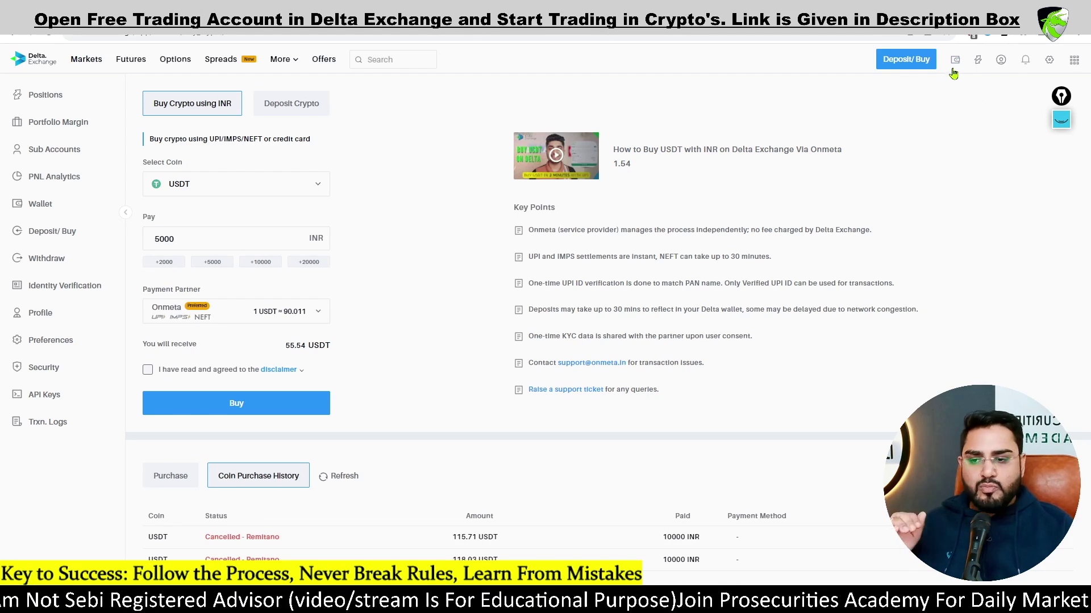
{"action": "left_click", "coordinate": [956, 64]}
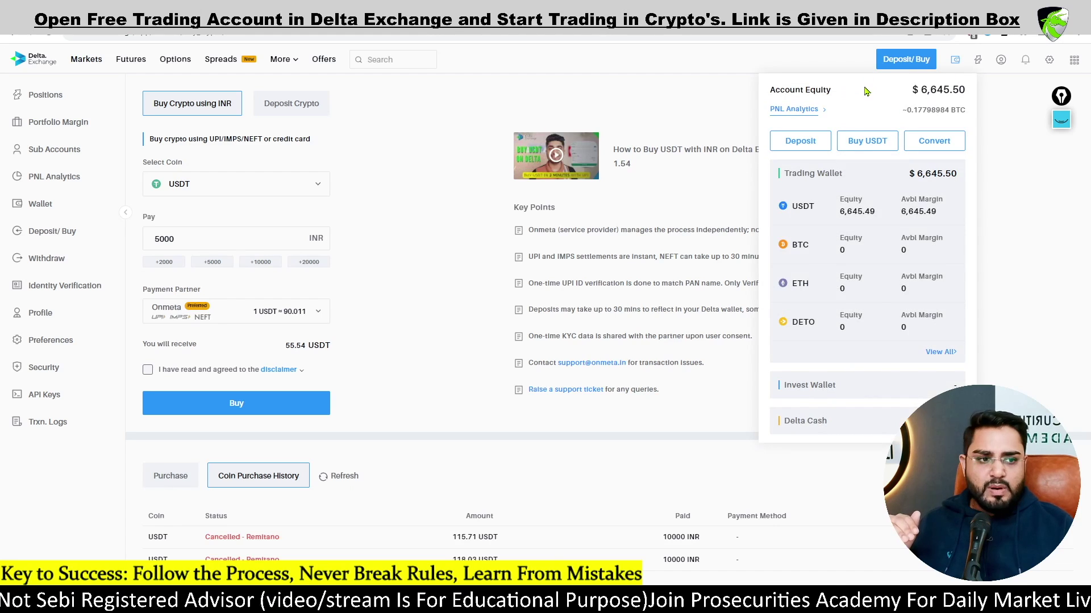
{"action": "left_click", "coordinate": [1061, 118]}
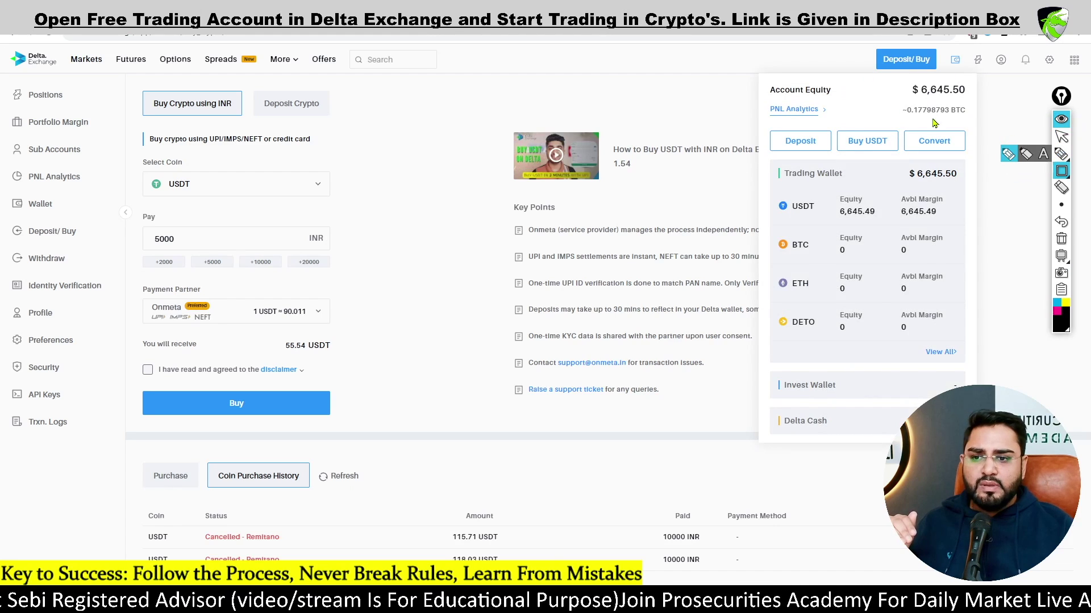
{"action": "mouse_move", "coordinate": [766, 80]}
{"action": "left_mouse_down"}
{"action": "mouse_move", "coordinate": [818, 102]}
{"action": "mouse_move", "coordinate": [987, 103]}
{"action": "left_mouse_up"}
Handwrite an underlined note beside the wallet summary, clear all the annotations and hide the drawing tools.
{"action": "left_click", "coordinate": [1061, 154]}
{"action": "left_click_drag", "start_coordinate": [459, 109], "coordinate": [450, 145]}
{"action": "left_click_drag", "start_coordinate": [475, 117], "coordinate": [467, 138]}
{"action": "mouse_move", "coordinate": [482, 121]}
{"action": "left_mouse_down"}
{"action": "mouse_move", "coordinate": [494, 124]}
{"action": "mouse_move", "coordinate": [492, 136]}
{"action": "left_mouse_up"}
{"action": "mouse_move", "coordinate": [509, 106]}
{"action": "left_mouse_down"}
{"action": "mouse_move", "coordinate": [501, 134]}
{"action": "mouse_move", "coordinate": [417, 125]}
{"action": "mouse_move", "coordinate": [529, 113]}
{"action": "left_mouse_up"}
{"action": "left_click_drag", "start_coordinate": [534, 96], "coordinate": [553, 106]}
{"action": "mouse_move", "coordinate": [563, 88]}
{"action": "left_mouse_down"}
{"action": "mouse_move", "coordinate": [569, 99]}
{"action": "mouse_move", "coordinate": [588, 80]}
{"action": "mouse_move", "coordinate": [545, 122]}
{"action": "mouse_move", "coordinate": [593, 111]}
{"action": "mouse_move", "coordinate": [577, 118]}
{"action": "left_mouse_up"}
{"action": "mouse_move", "coordinate": [469, 150]}
{"action": "left_mouse_down"}
{"action": "mouse_move", "coordinate": [467, 159]}
{"action": "mouse_move", "coordinate": [568, 121]}
{"action": "left_mouse_up"}
{"action": "left_click", "coordinate": [1061, 239]}
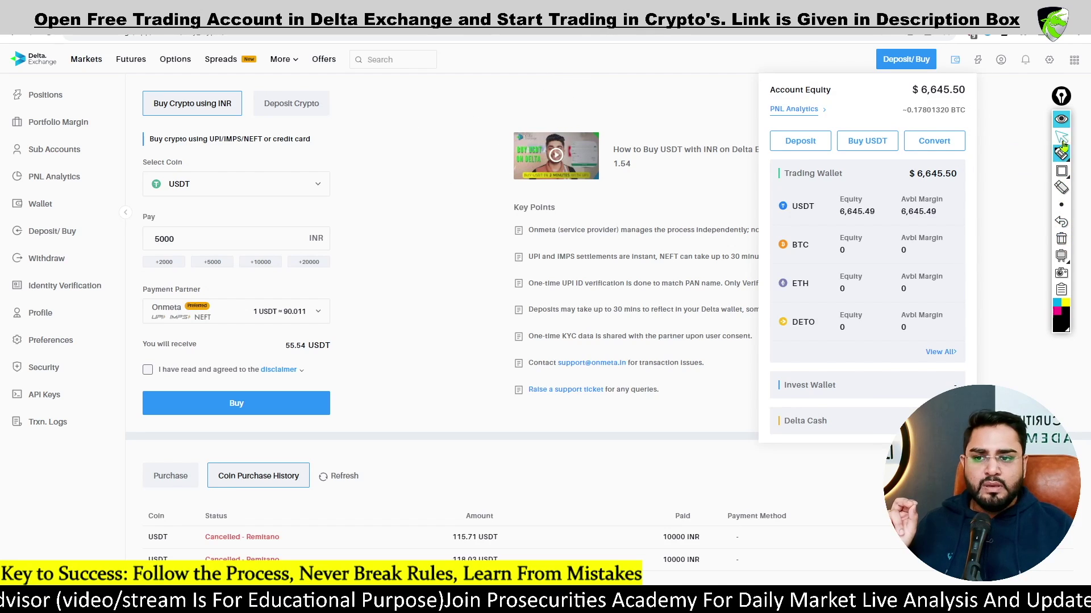
{"action": "left_click", "coordinate": [1057, 121]}
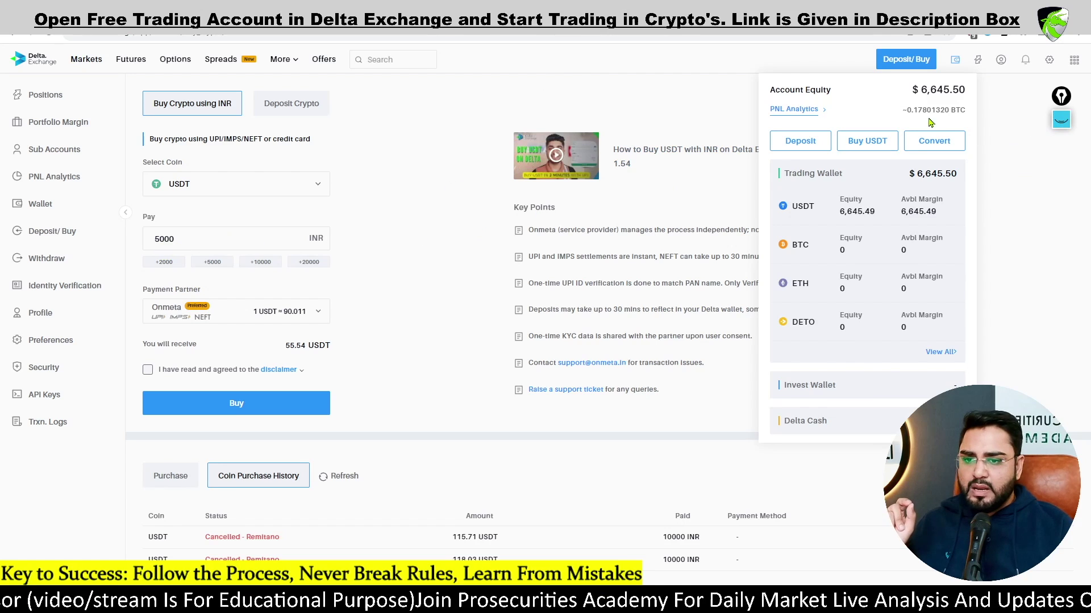
Draw rectangles around the Pay amount field and the payment partner's USDT rate.
{"action": "left_click", "coordinate": [1069, 125]}
{"action": "left_click", "coordinate": [1061, 171]}
{"action": "mouse_move", "coordinate": [141, 231]}
{"action": "left_mouse_down"}
{"action": "mouse_move", "coordinate": [152, 248]}
{"action": "mouse_move", "coordinate": [332, 257]}
{"action": "left_mouse_up"}
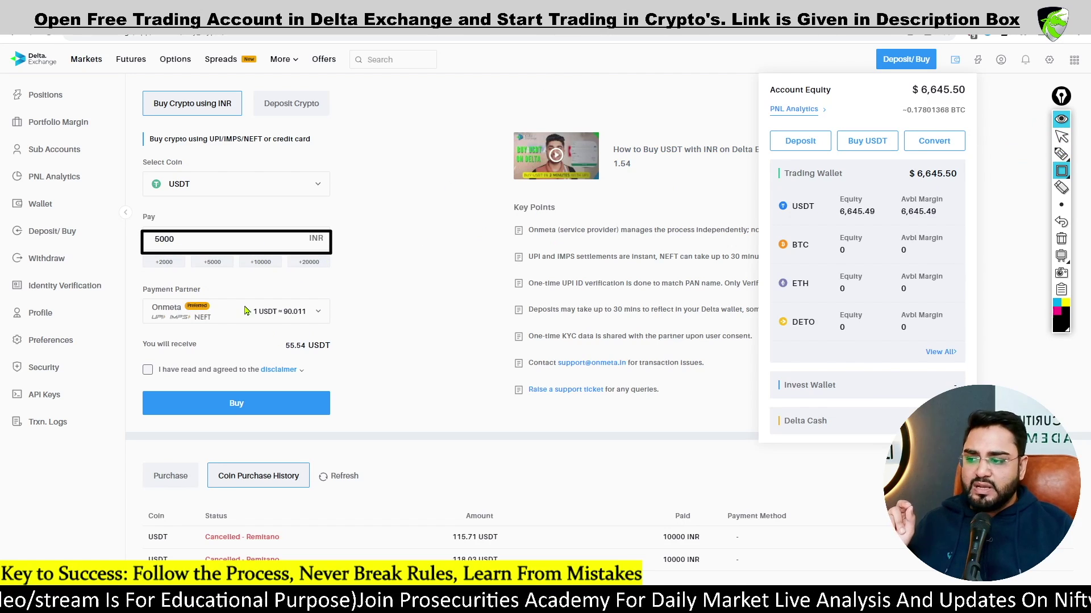
{"action": "left_click_drag", "start_coordinate": [238, 299], "coordinate": [322, 326]}
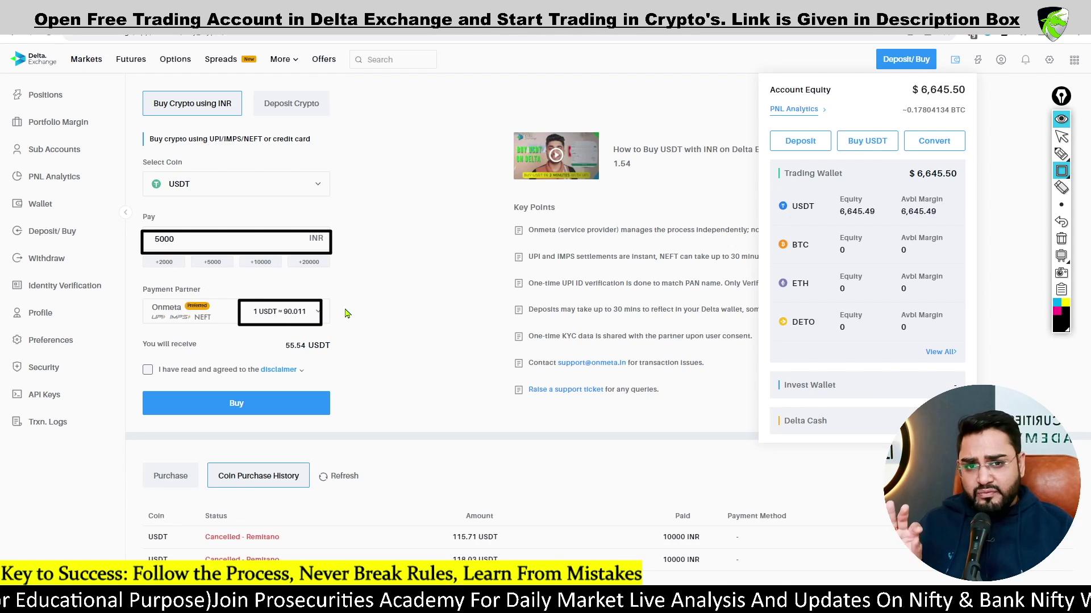
Sketch a rising zigzag arrow beside the USDT rate, underline the rate, and clear all the annotations.
{"action": "left_click", "coordinate": [1061, 153]}
{"action": "mouse_move", "coordinate": [355, 330]}
{"action": "left_mouse_down"}
{"action": "mouse_move", "coordinate": [407, 283]}
{"action": "mouse_move", "coordinate": [419, 297]}
{"action": "mouse_move", "coordinate": [399, 312]}
{"action": "left_mouse_up"}
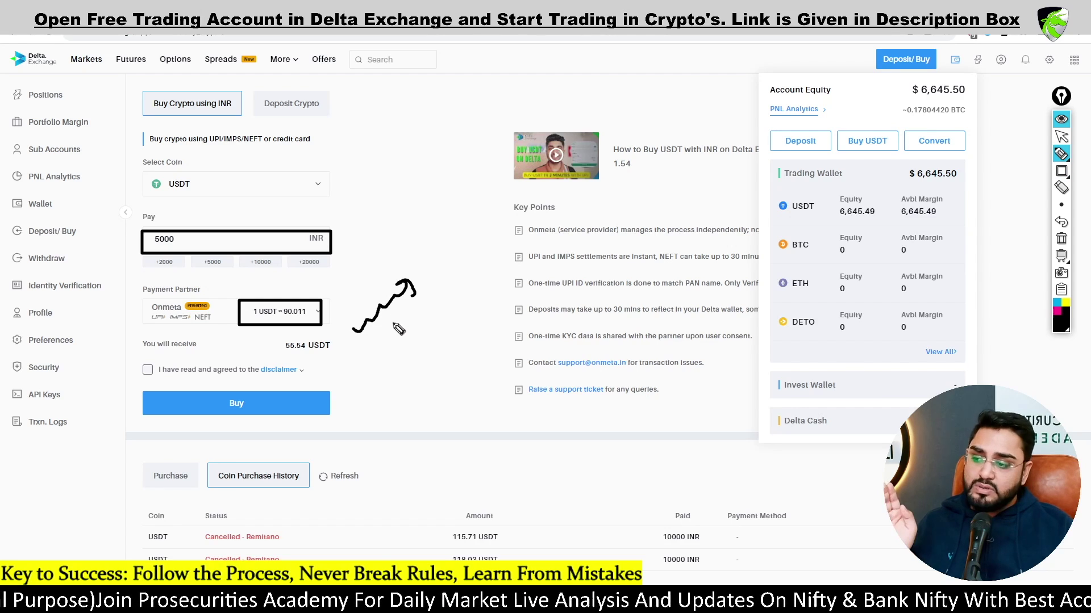
{"action": "left_click_drag", "start_coordinate": [277, 318], "coordinate": [306, 321]}
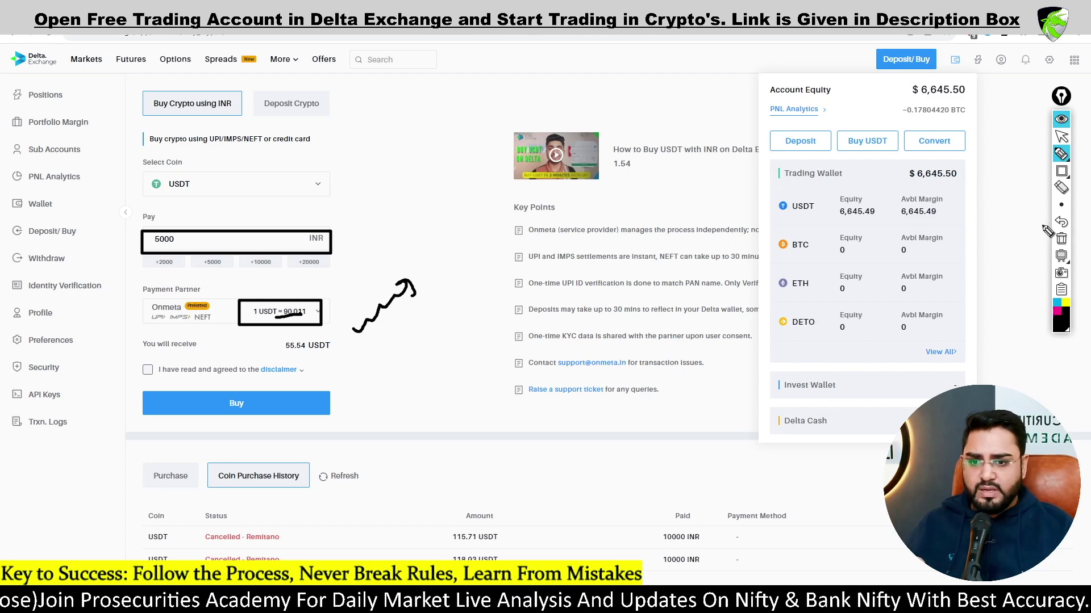
{"action": "left_click", "coordinate": [1061, 238]}
Circle the pay amount, the You will receive label and the USDT amount received, and clear the marks.
{"action": "mouse_move", "coordinate": [159, 256]}
{"action": "left_mouse_down"}
{"action": "mouse_move", "coordinate": [187, 233]}
{"action": "mouse_move", "coordinate": [169, 257]}
{"action": "mouse_move", "coordinate": [182, 251]}
{"action": "left_mouse_up"}
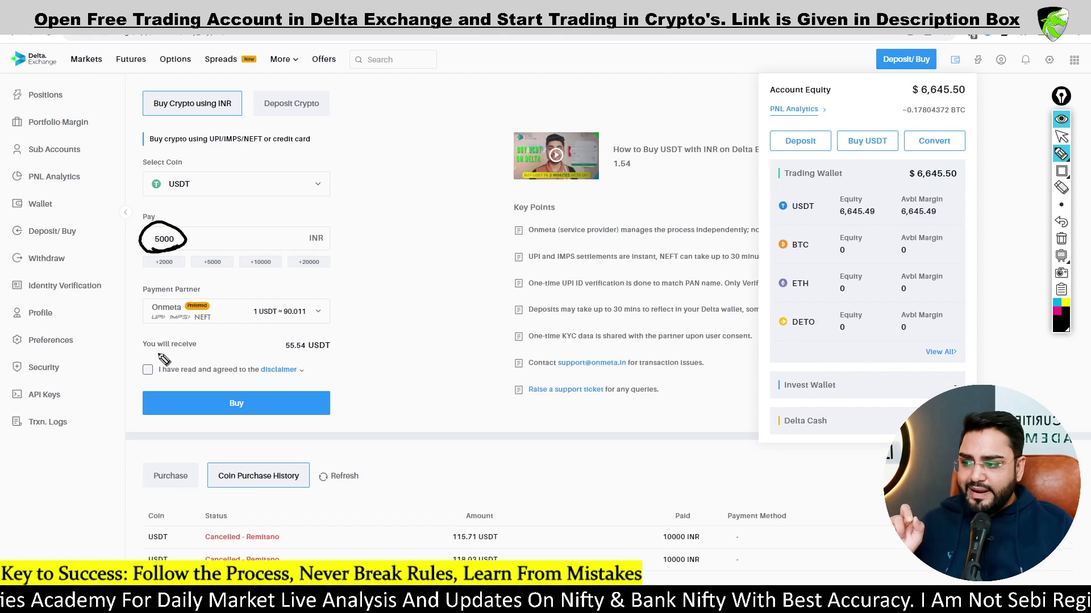
{"action": "mouse_move", "coordinate": [143, 357]}
{"action": "left_mouse_down"}
{"action": "mouse_move", "coordinate": [200, 357]}
{"action": "mouse_move", "coordinate": [149, 335]}
{"action": "mouse_move", "coordinate": [203, 345]}
{"action": "left_mouse_up"}
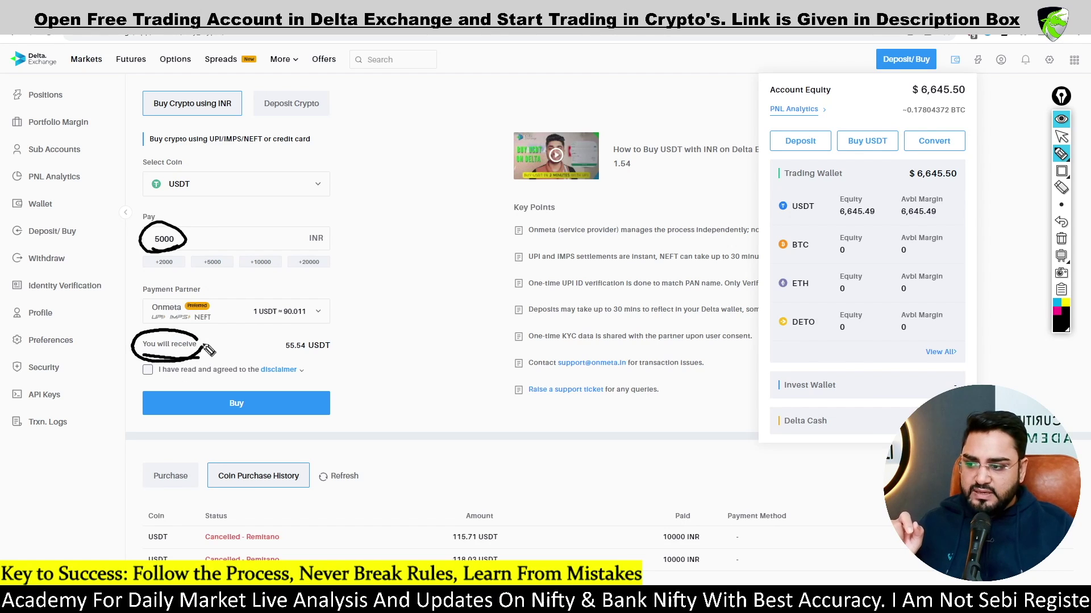
{"action": "mouse_move", "coordinate": [330, 336]}
{"action": "left_mouse_down"}
{"action": "mouse_move", "coordinate": [292, 366]}
{"action": "mouse_move", "coordinate": [330, 339]}
{"action": "left_mouse_up"}
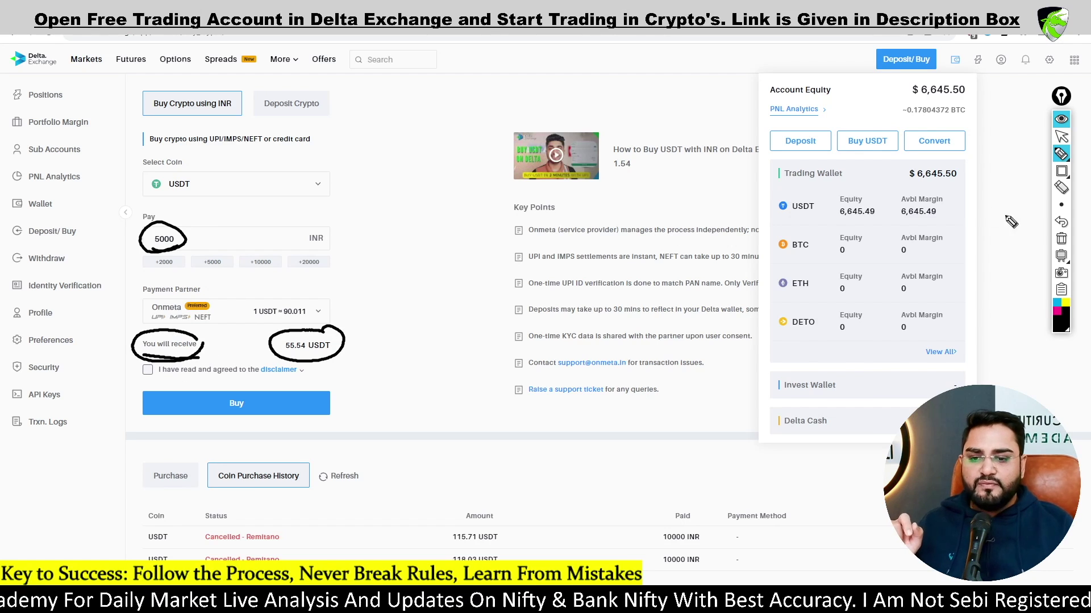
{"action": "left_click", "coordinate": [1061, 239]}
{"action": "left_click", "coordinate": [1061, 137]}
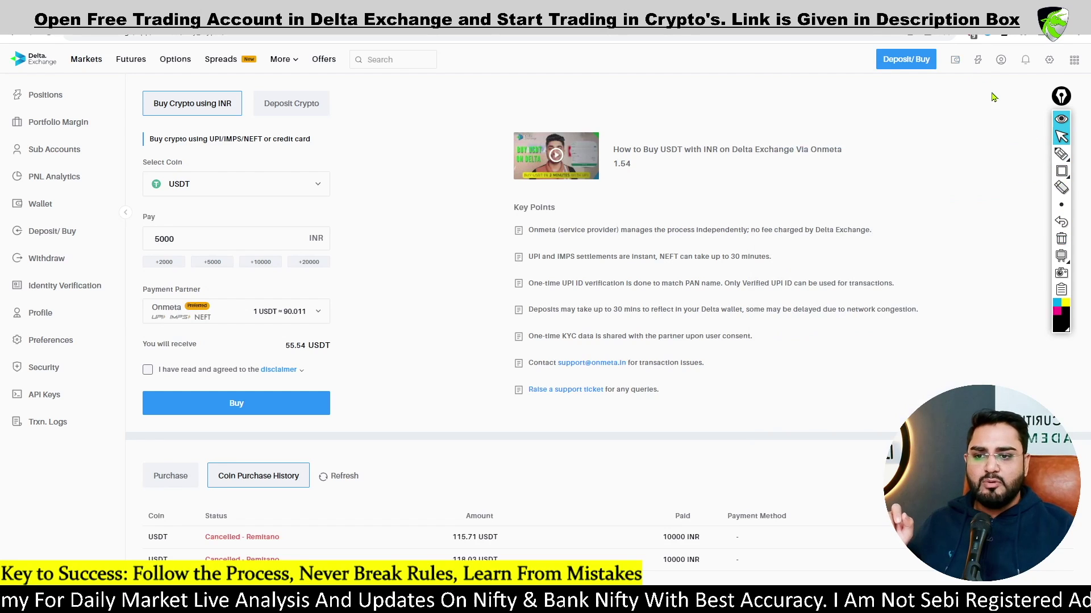
Underline the USDT amount received, handwrite 55 USDT beside it and circle the pay amount, and clear the marks.
{"action": "left_click", "coordinate": [1061, 154]}
{"action": "mouse_move", "coordinate": [279, 356]}
{"action": "left_mouse_down"}
{"action": "mouse_move", "coordinate": [332, 354]}
{"action": "mouse_move", "coordinate": [431, 314]}
{"action": "mouse_move", "coordinate": [436, 331]}
{"action": "mouse_move", "coordinate": [449, 298]}
{"action": "left_mouse_up"}
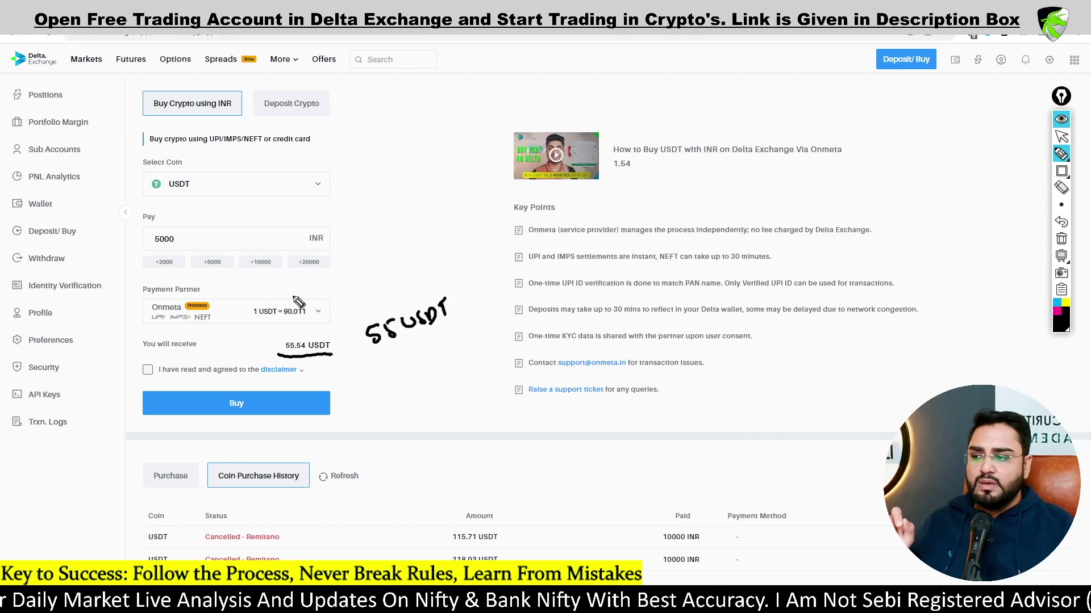
{"action": "left_click_drag", "start_coordinate": [159, 218], "coordinate": [186, 250]}
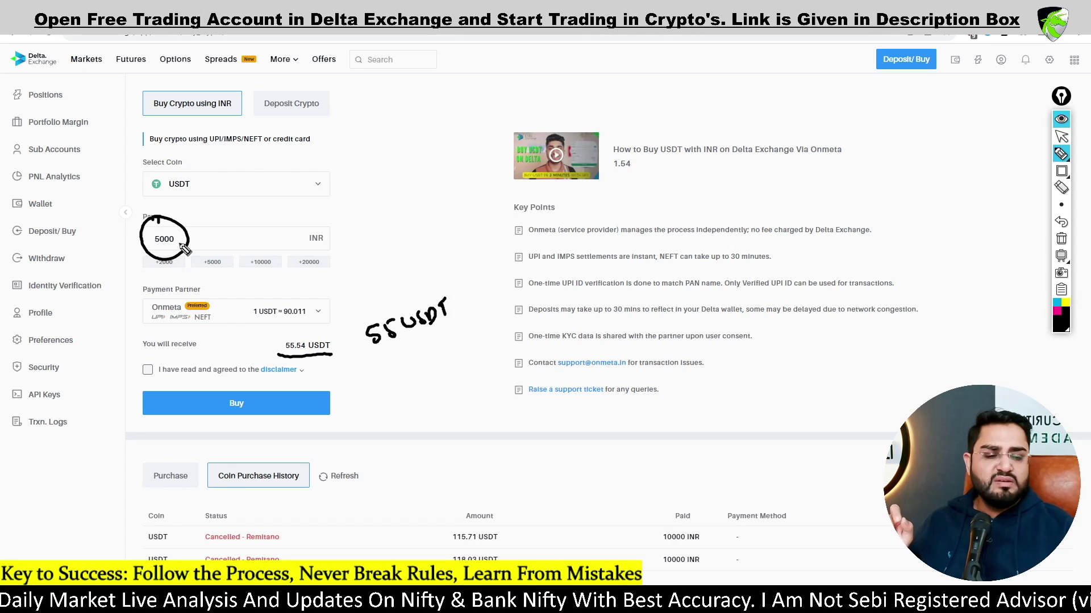
{"action": "left_click", "coordinate": [1061, 239]}
{"action": "left_click", "coordinate": [1061, 137]}
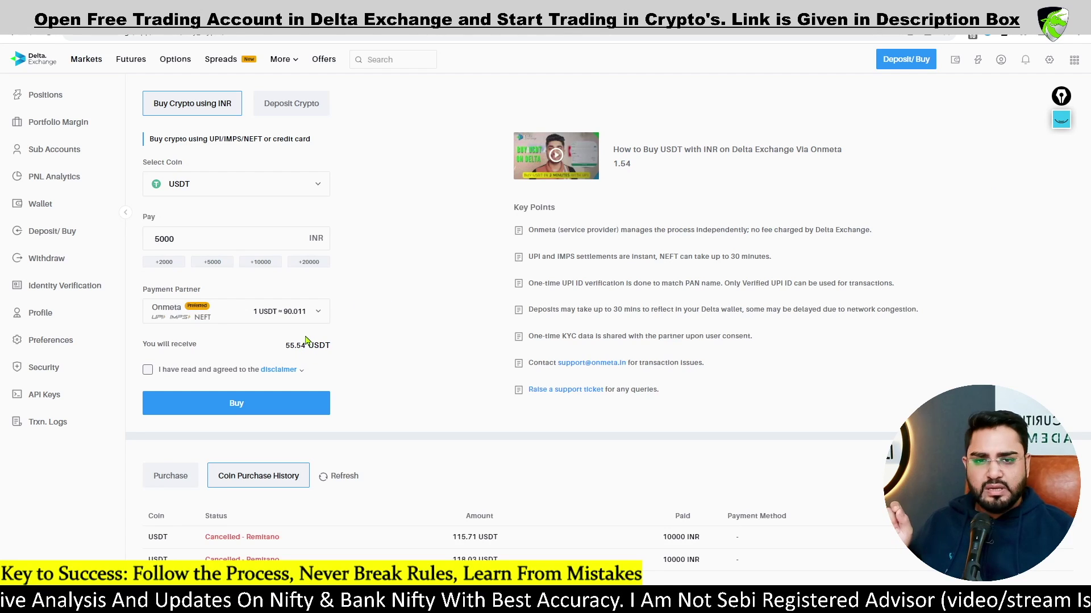
Set the amount to pay for the USDT purchase to 10000 INR.
{"action": "left_click", "coordinate": [144, 239]}
{"action": "double_click", "coordinate": [144, 239]}
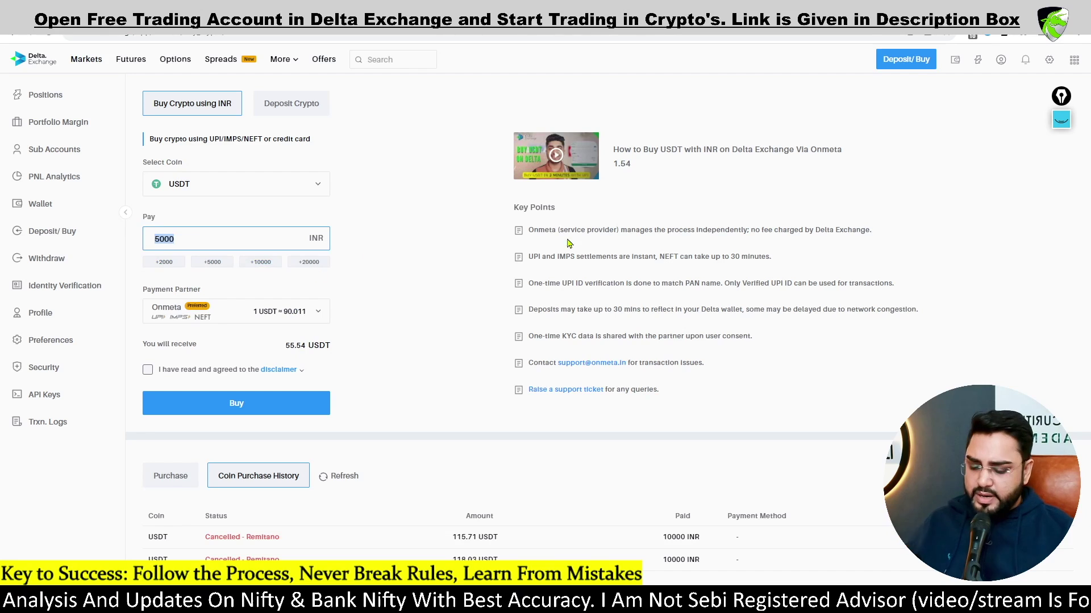
{"action": "type", "text": "1000"}
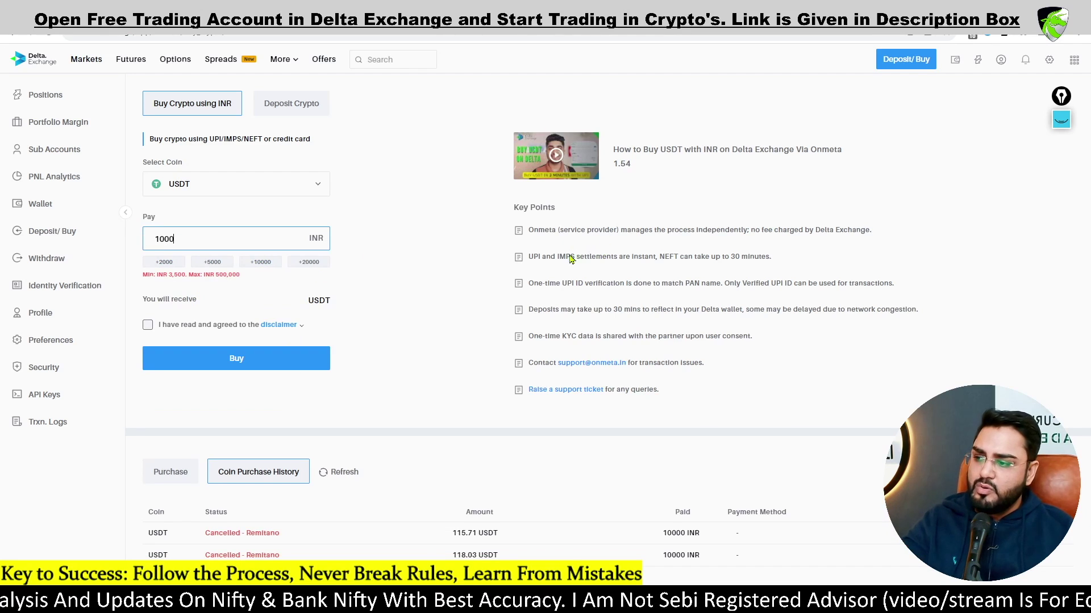
{"action": "type", "text": "0"}
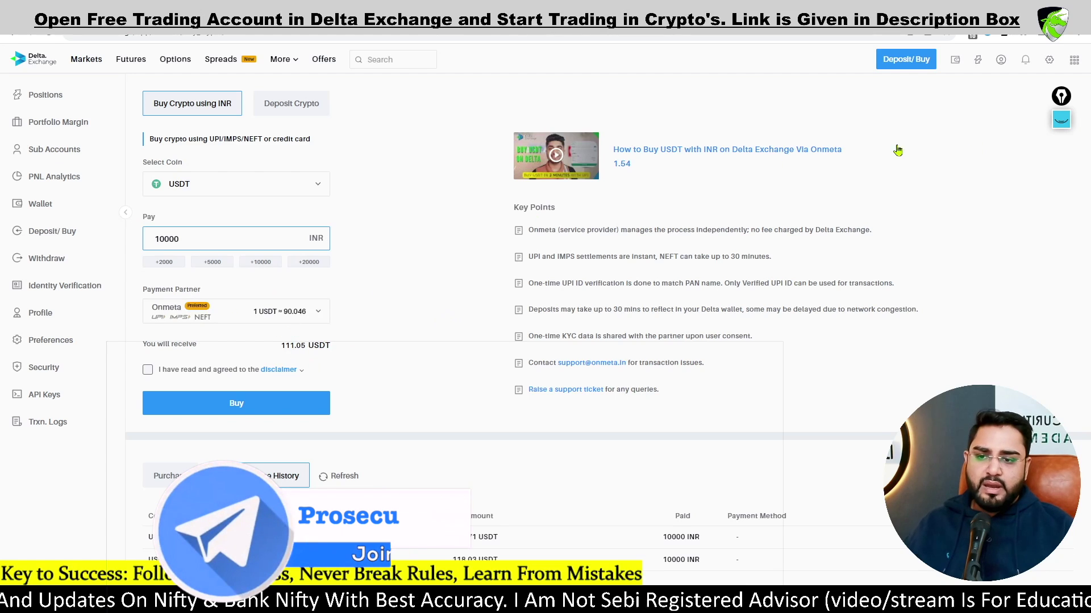
Underline the USDT amount received, handwrite a circled 111 USDT and tick the pay amount, and clear the annotations.
{"action": "left_click", "coordinate": [1061, 153]}
{"action": "left_click_drag", "start_coordinate": [276, 357], "coordinate": [328, 353]}
{"action": "mouse_move", "coordinate": [380, 324]}
{"action": "left_mouse_down"}
{"action": "mouse_move", "coordinate": [438, 336]}
{"action": "mouse_move", "coordinate": [446, 314]}
{"action": "left_mouse_up"}
{"action": "mouse_move", "coordinate": [438, 316]}
{"action": "left_mouse_down"}
{"action": "mouse_move", "coordinate": [434, 334]}
{"action": "mouse_move", "coordinate": [452, 296]}
{"action": "left_mouse_up"}
{"action": "left_click_drag", "start_coordinate": [391, 363], "coordinate": [438, 349]}
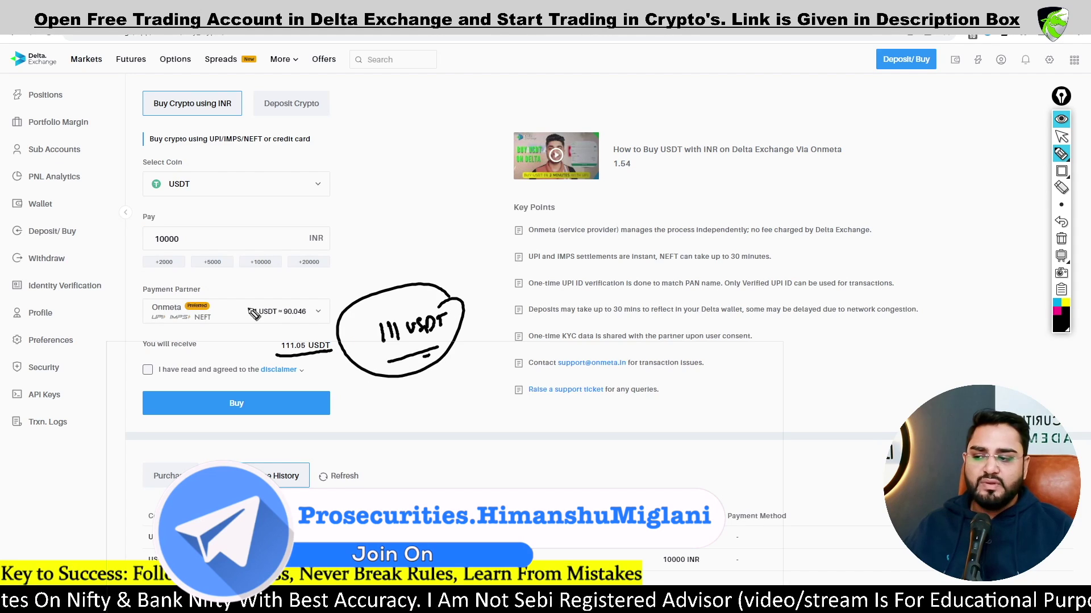
{"action": "left_click_drag", "start_coordinate": [185, 248], "coordinate": [224, 238]}
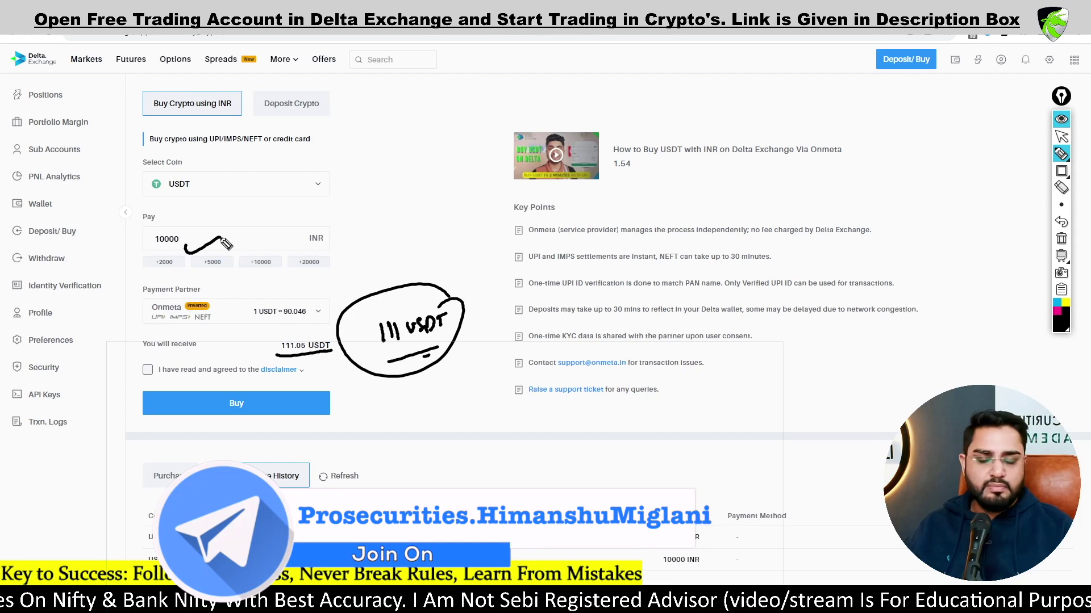
{"action": "left_click", "coordinate": [1060, 240]}
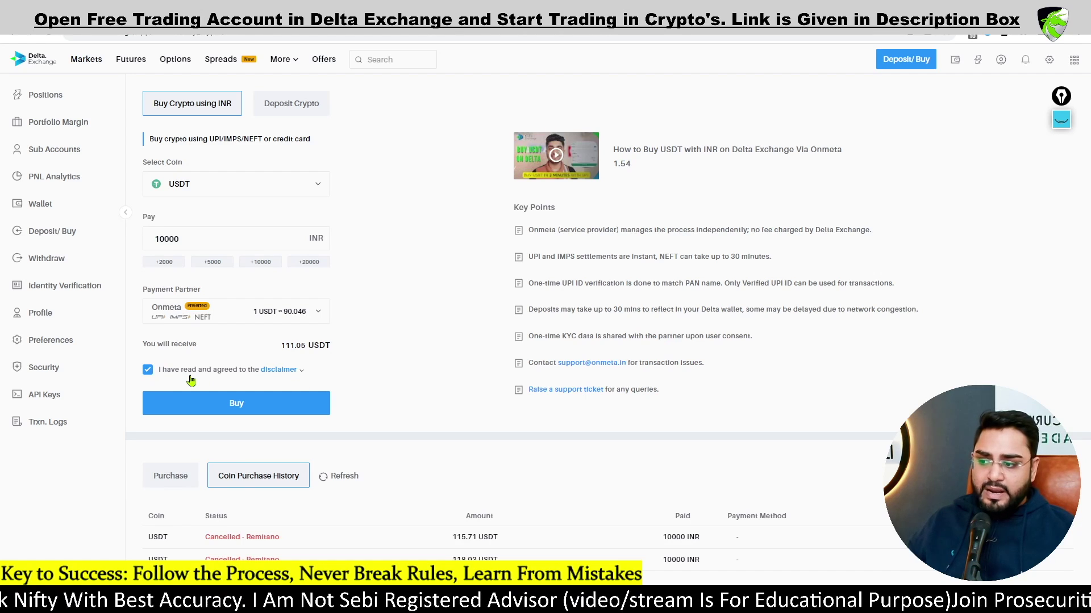
Start the 10000 INR USDT purchase and consent to sharing the KYC information with the payment partner Onmeta.
{"action": "left_click", "coordinate": [237, 404]}
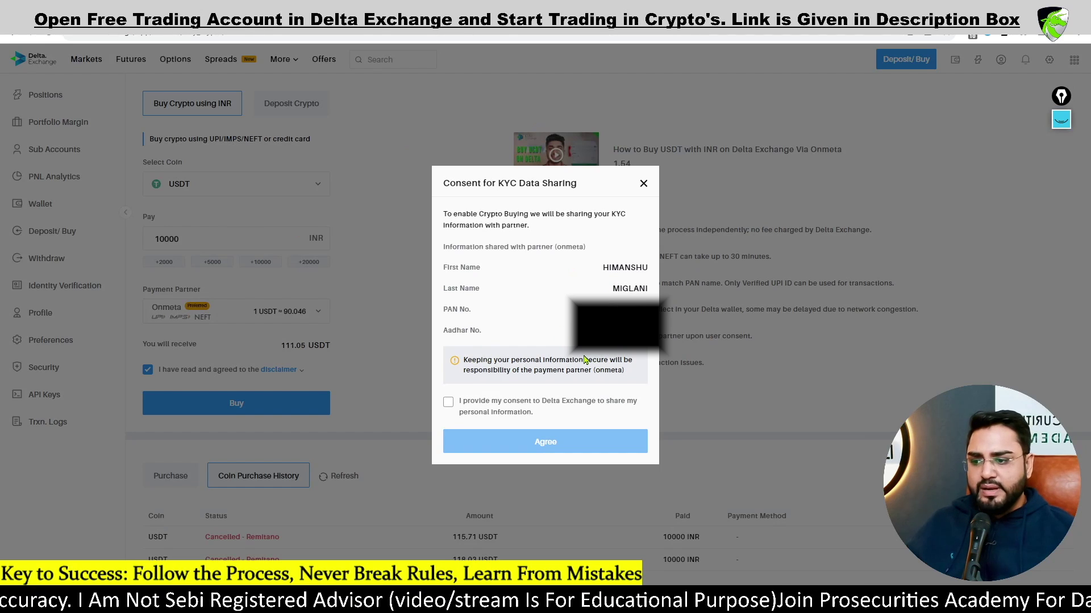
{"action": "left_click", "coordinate": [449, 403]}
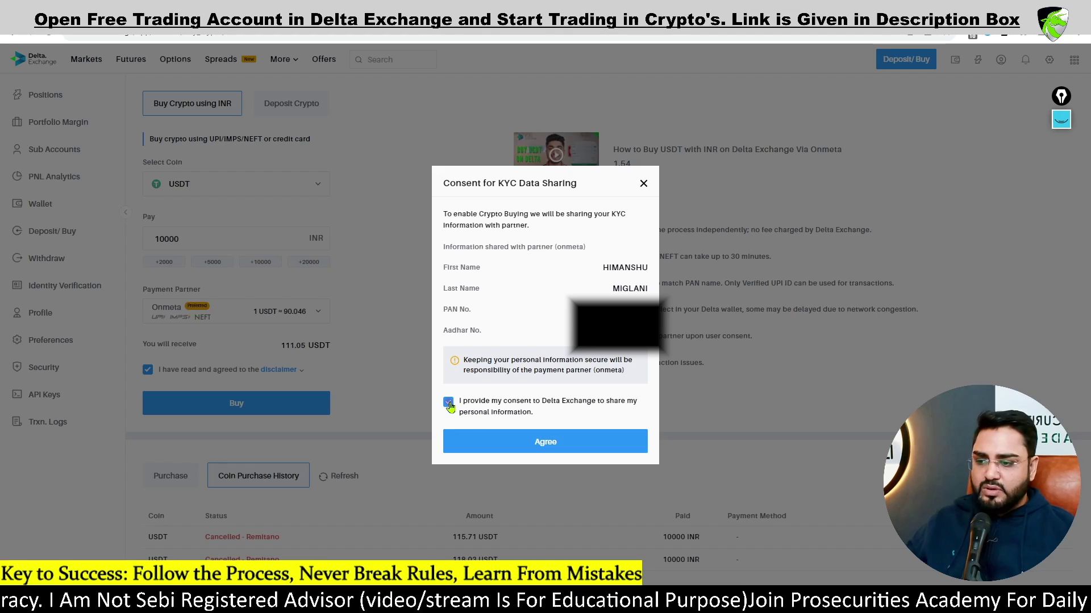
{"action": "left_click", "coordinate": [574, 442]}
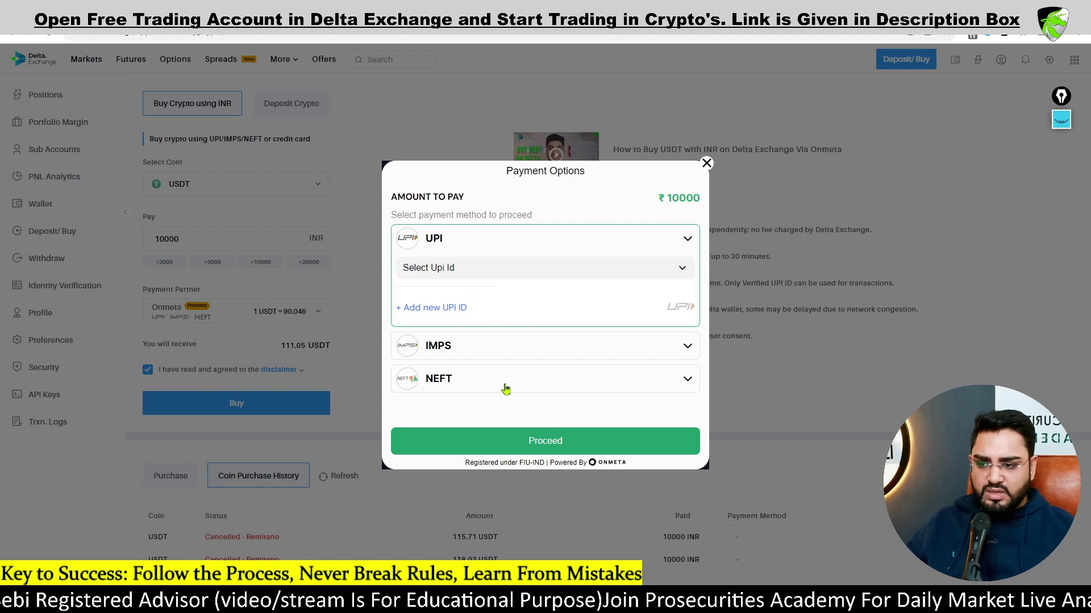
Add a new UPI ID as the payment source, entering the UPI ID associated with the KYC, and submit it.
{"action": "left_click", "coordinate": [524, 269]}
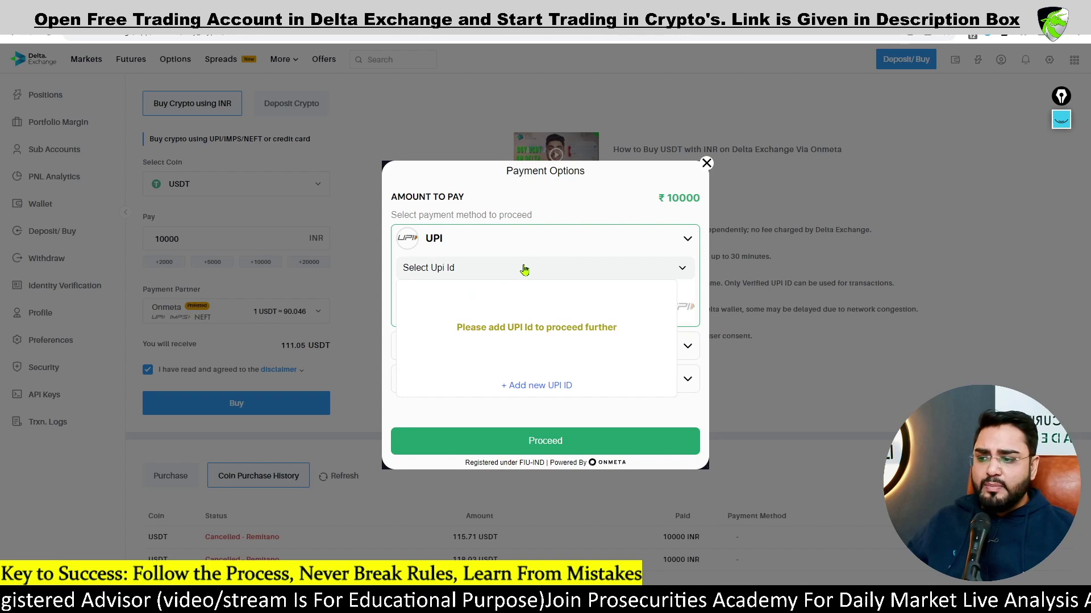
{"action": "left_click", "coordinate": [543, 388]}
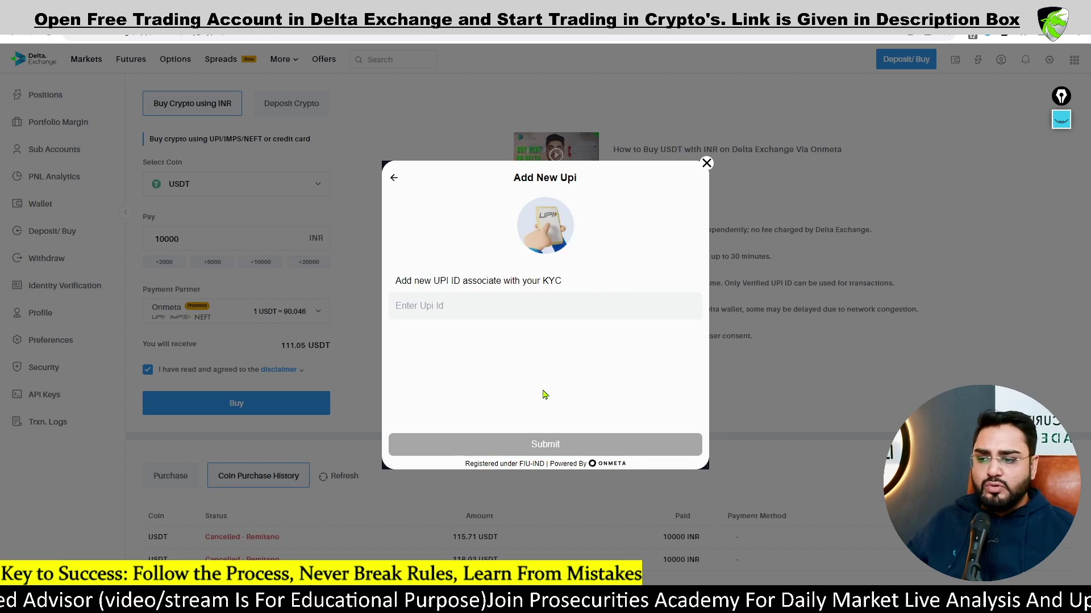
{"action": "left_click", "coordinate": [509, 310]}
{"action": "key", "text": "ctrl+v"}
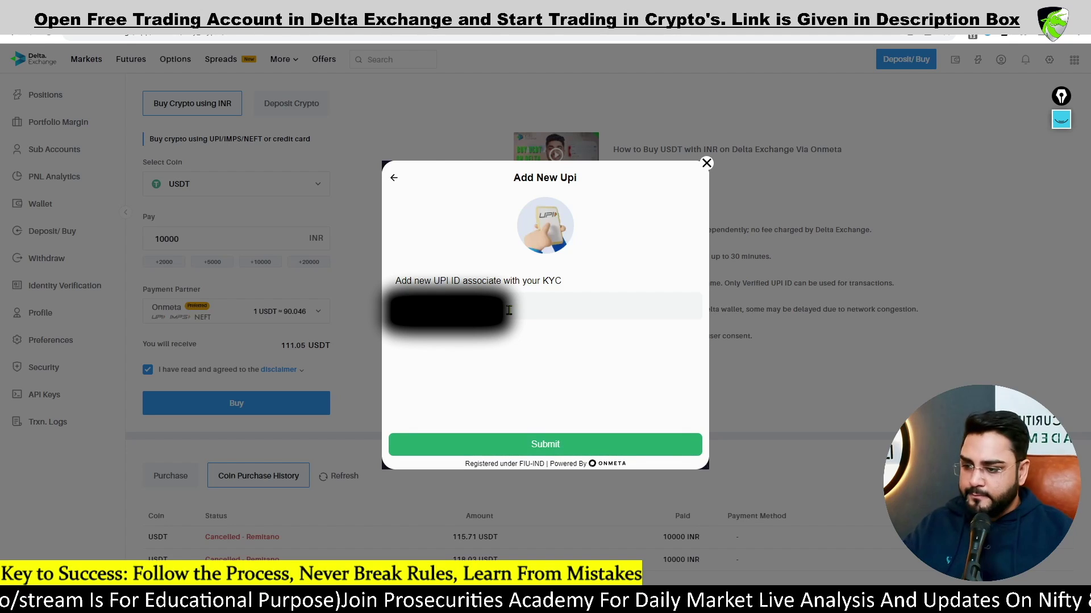
{"action": "left_click", "coordinate": [618, 451]}
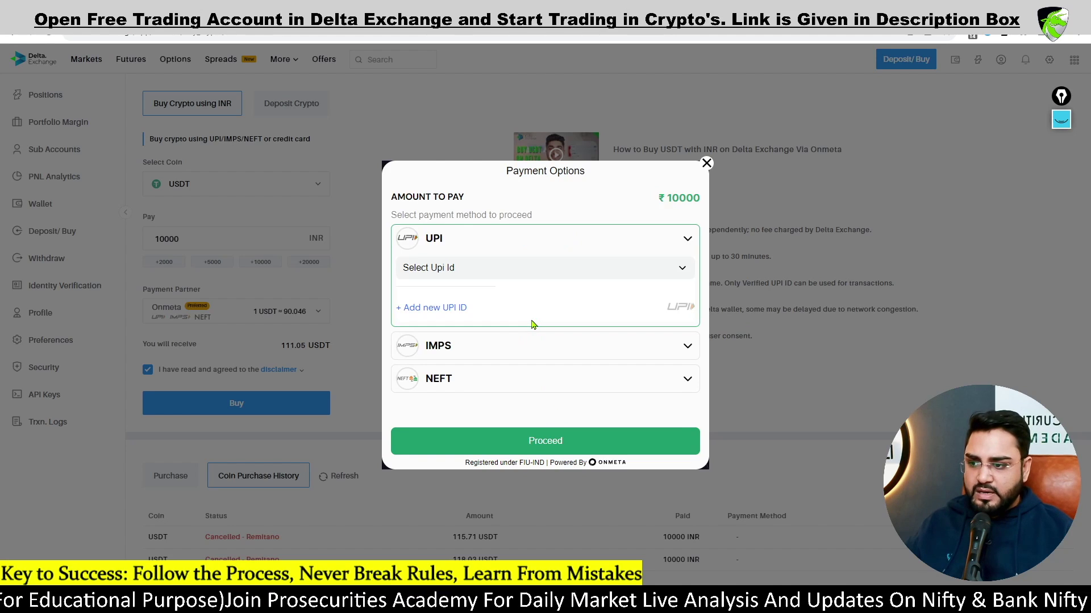
Select the added UPI ID, proceed to the QR code transfer, mark the payment as made and dismiss the transaction dialog.
{"action": "left_click", "coordinate": [575, 276]}
{"action": "left_click", "coordinate": [575, 291]}
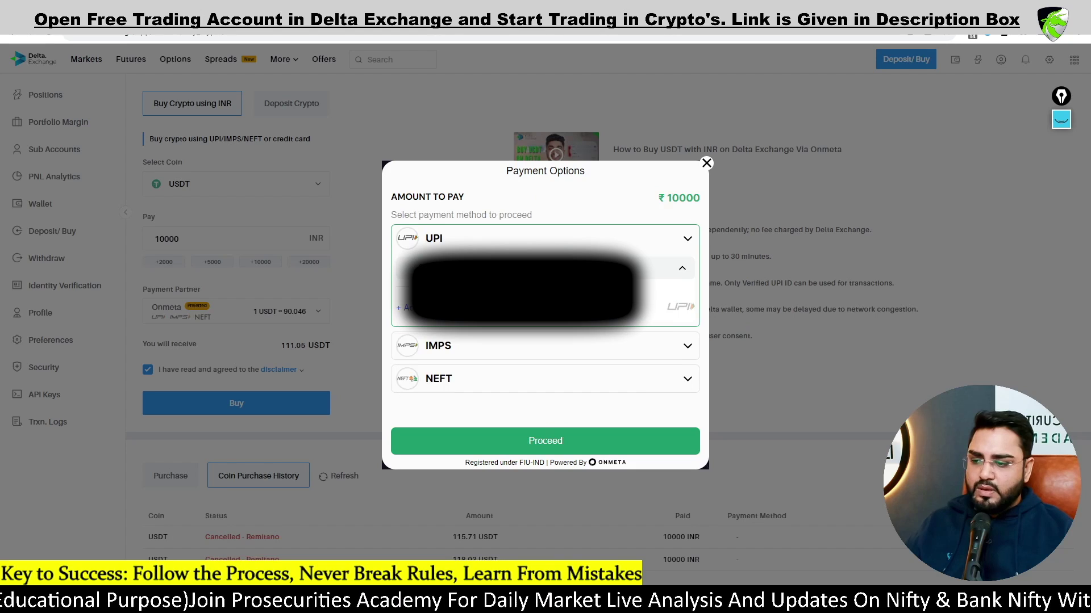
{"action": "left_click", "coordinate": [574, 442]}
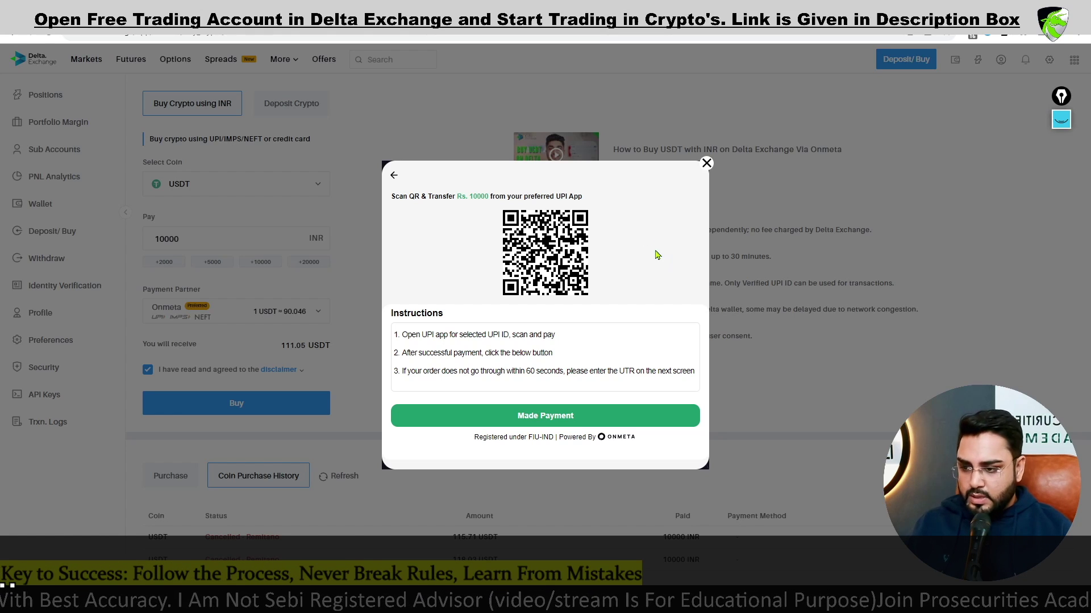
{"action": "left_click", "coordinate": [592, 422]}
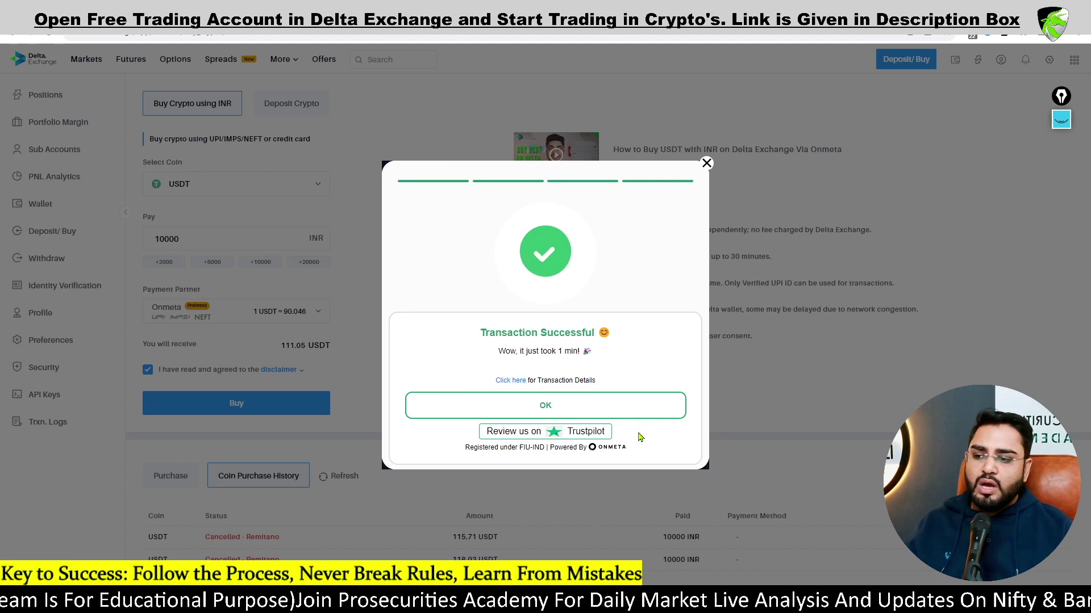
{"action": "left_click", "coordinate": [545, 403]}
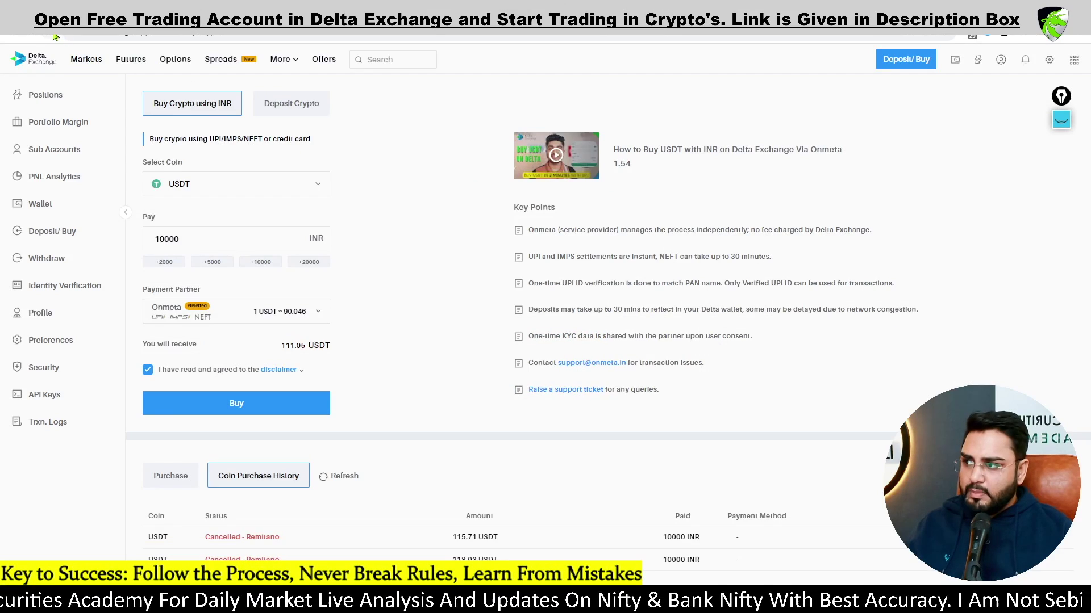
Reload the purchase page and check the newest entry in the coin purchase history.
{"action": "left_click", "coordinate": [55, 37]}
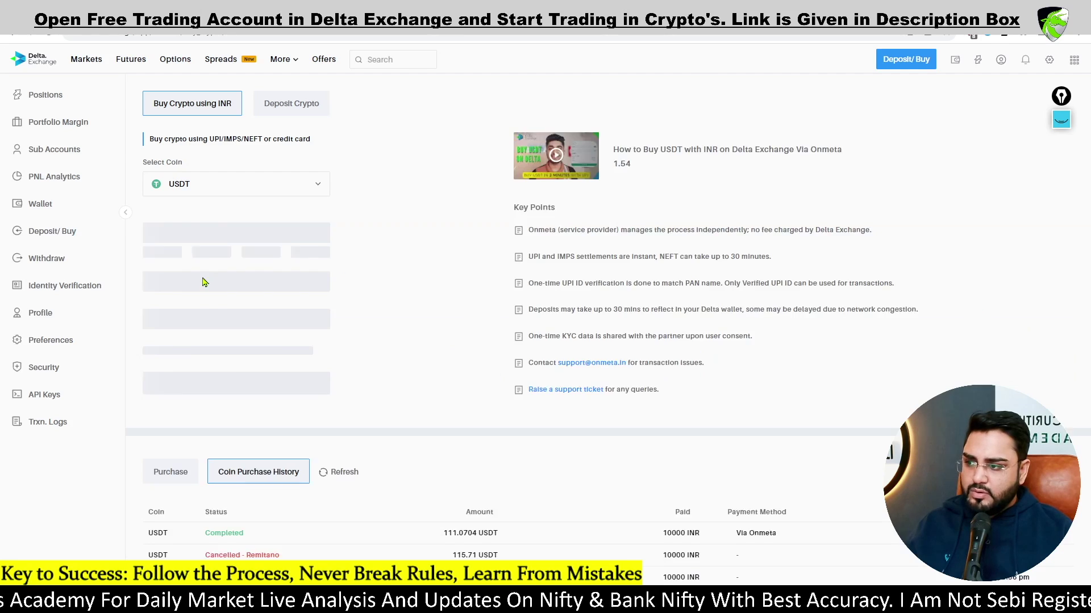
{"action": "scroll", "coordinate": [341, 335], "scroll_direction": "down", "scroll_amount": 2}
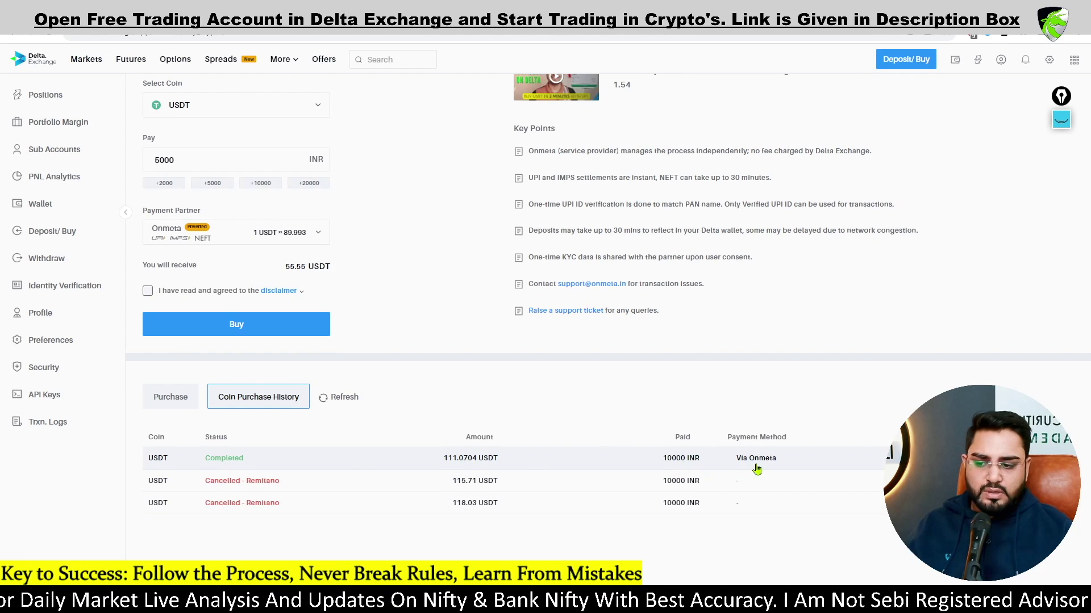
{"action": "scroll", "coordinate": [445, 533], "scroll_direction": "up", "scroll_amount": 1}
{"action": "scroll", "coordinate": [455, 528], "scroll_direction": "up", "scroll_amount": 1}
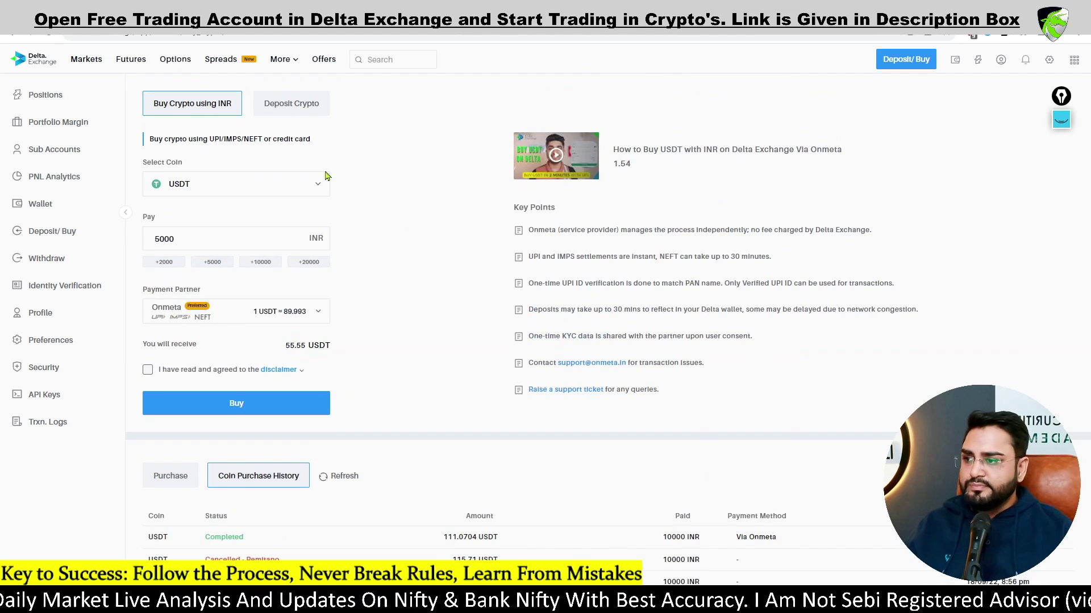
Draw a rectangle around the completed Onmeta purchase in the history and an arrow up to the header's wallet icon.
{"action": "scroll", "coordinate": [457, 179], "scroll_direction": "down", "scroll_amount": 2}
{"action": "left_click", "coordinate": [1063, 167]}
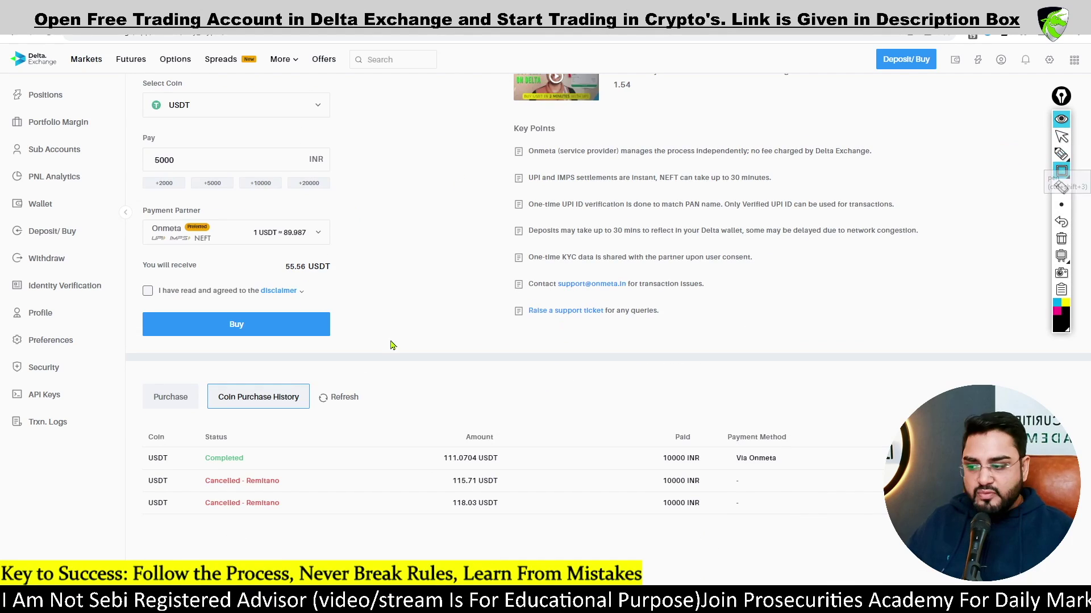
{"action": "mouse_move", "coordinate": [128, 435]}
{"action": "left_mouse_down"}
{"action": "mouse_move", "coordinate": [471, 435]}
{"action": "mouse_move", "coordinate": [895, 473]}
{"action": "left_mouse_up"}
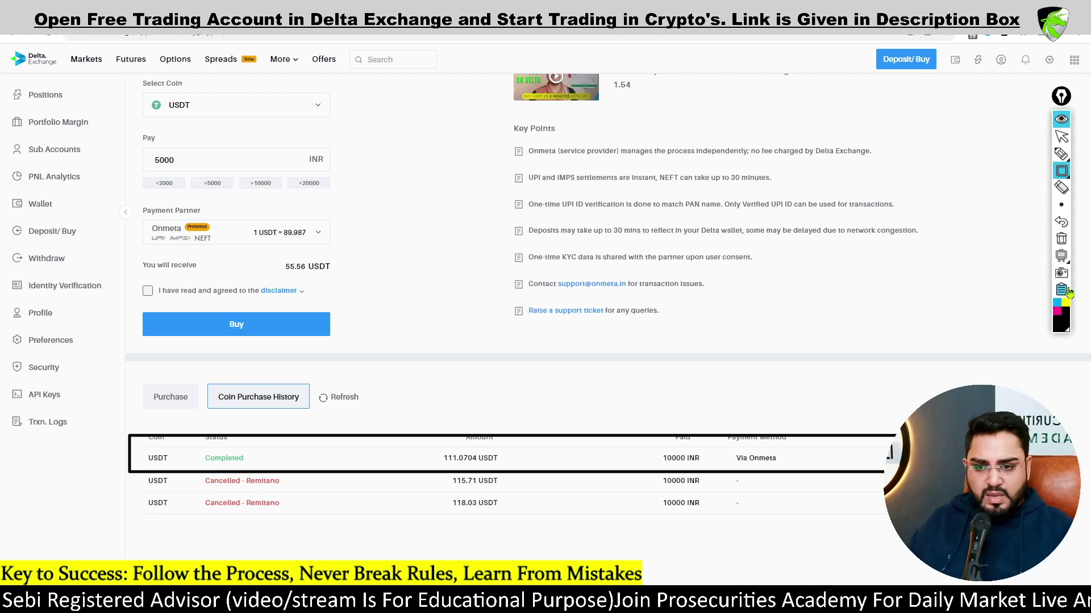
{"action": "mouse_move", "coordinate": [1051, 163]}
{"action": "mouse_move", "coordinate": [877, 165]}
{"action": "left_mouse_down"}
{"action": "mouse_move", "coordinate": [959, 53]}
{"action": "mouse_move", "coordinate": [964, 90]}
{"action": "left_mouse_up"}
{"action": "left_click", "coordinate": [1060, 256]}
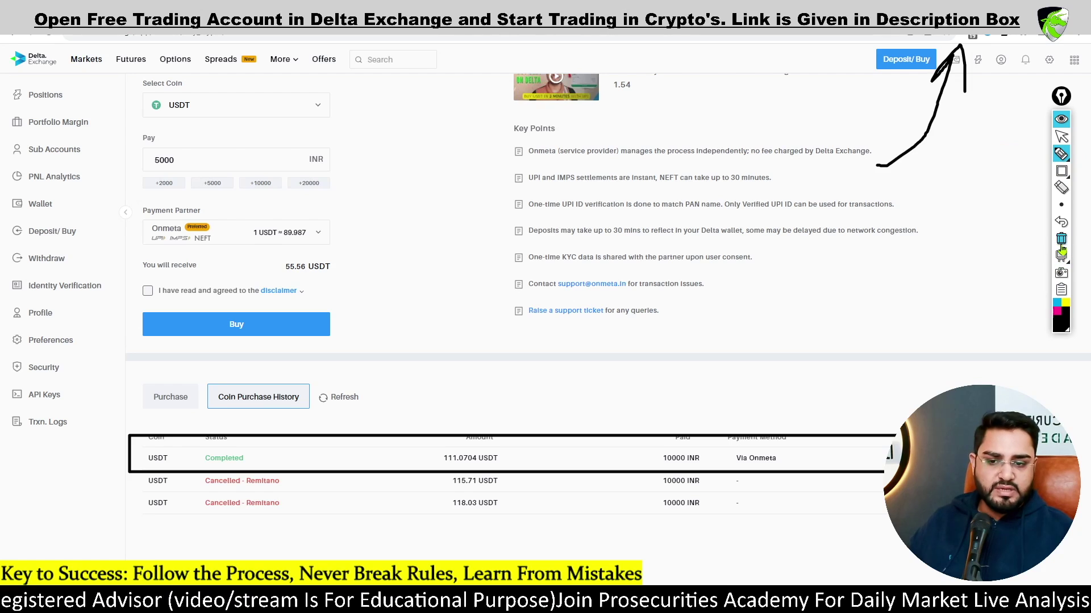